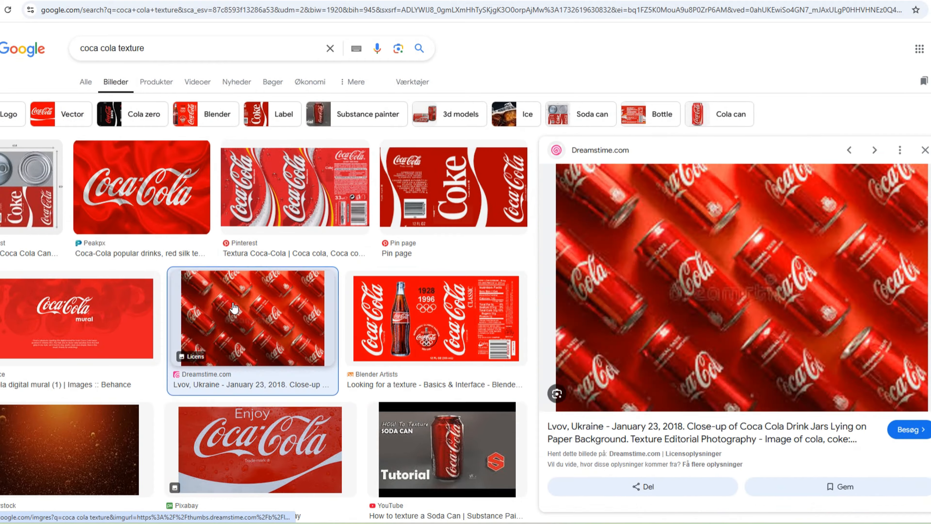
Search Google Images for "pepsi" and open one of the image results
triple_click(198, 48)
text(pepsi)
click(103, 84)
click(26, 187)
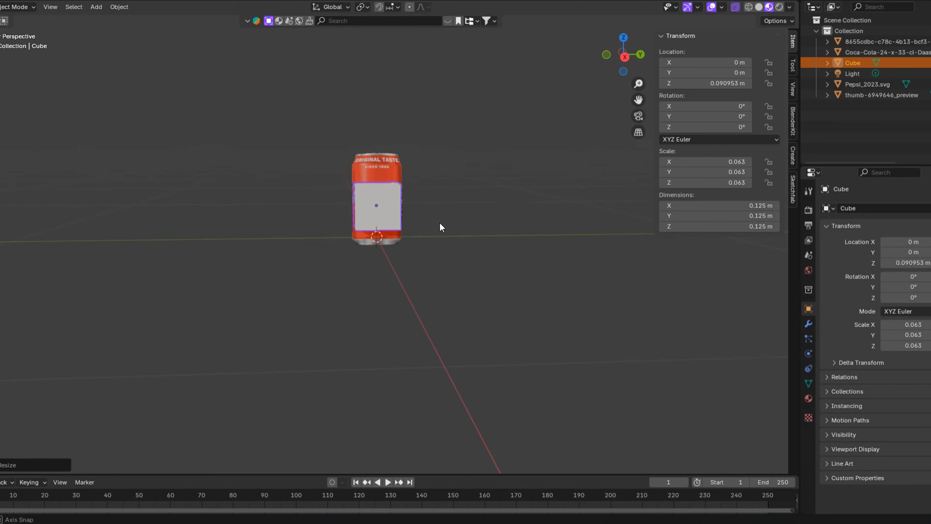
In Blender, merge the cube's vertices and trace the can's half profile along the reference image
key(Tab)
scroll(443, 189, down, 3)
key(m)
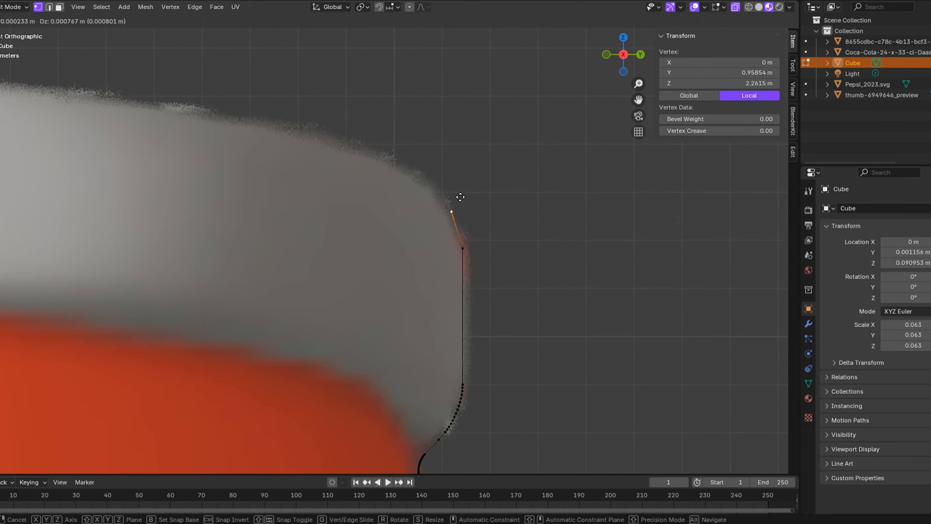
key(Tab)
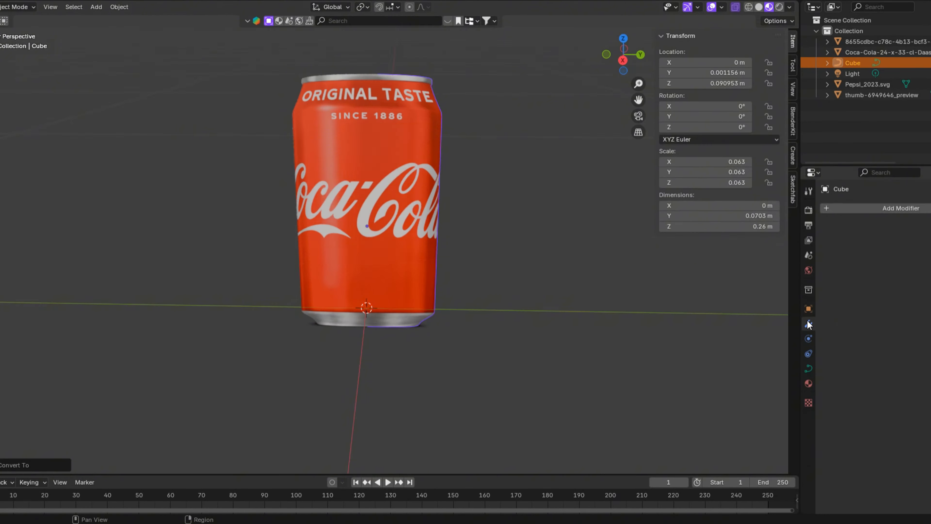
Revolve the can profile with a Screw modifier and smooth the body with a Subdivision modifier
click(894, 202)
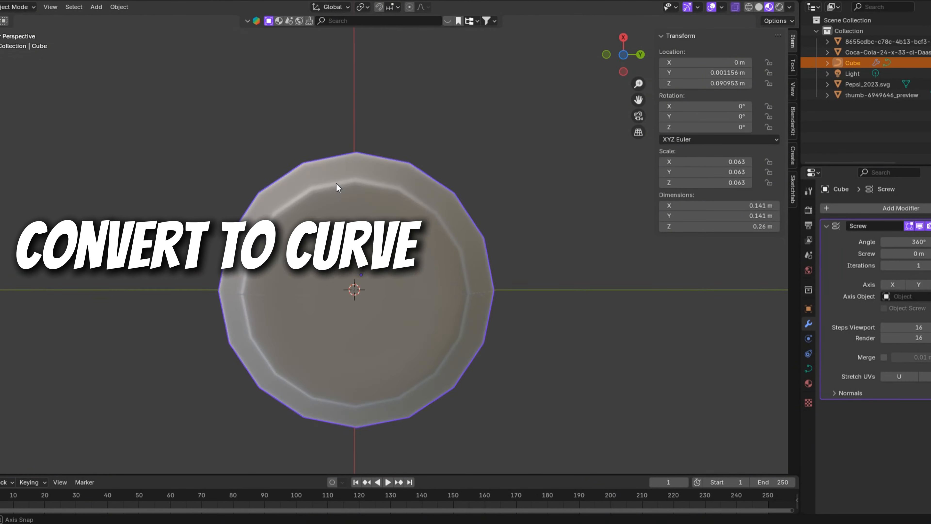
middle_drag(336, 186, 341, 110)
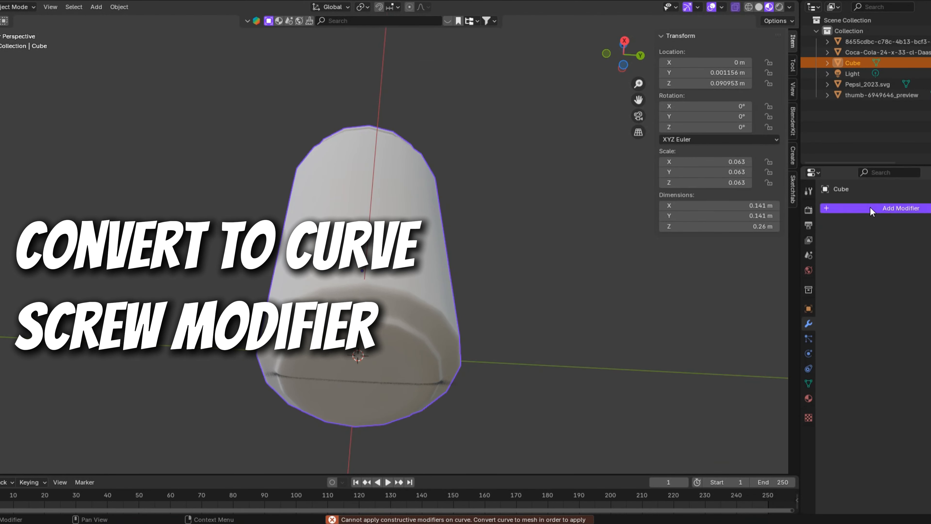
click(872, 211)
click(788, 228)
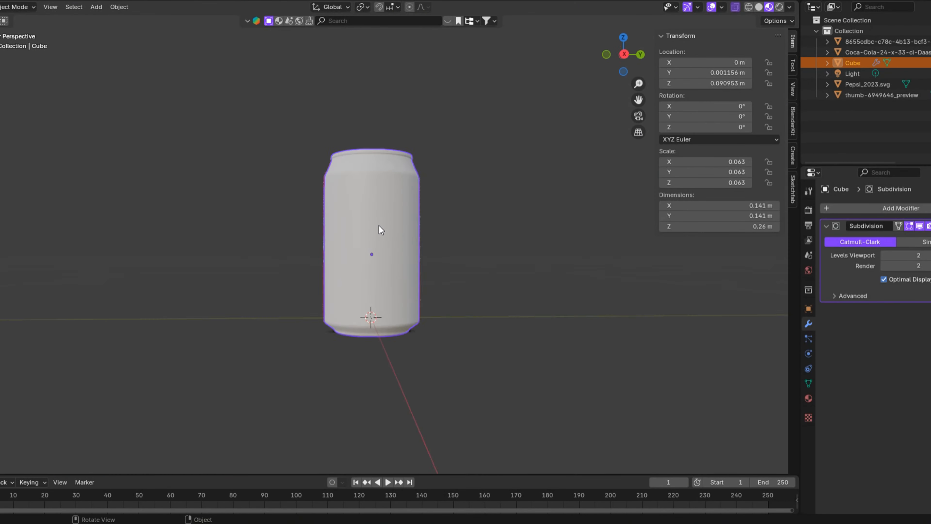
Show the can's subdivision on the edit cage and add a loop cut near the top rim
click(379, 225)
scroll(352, 230, up, 2)
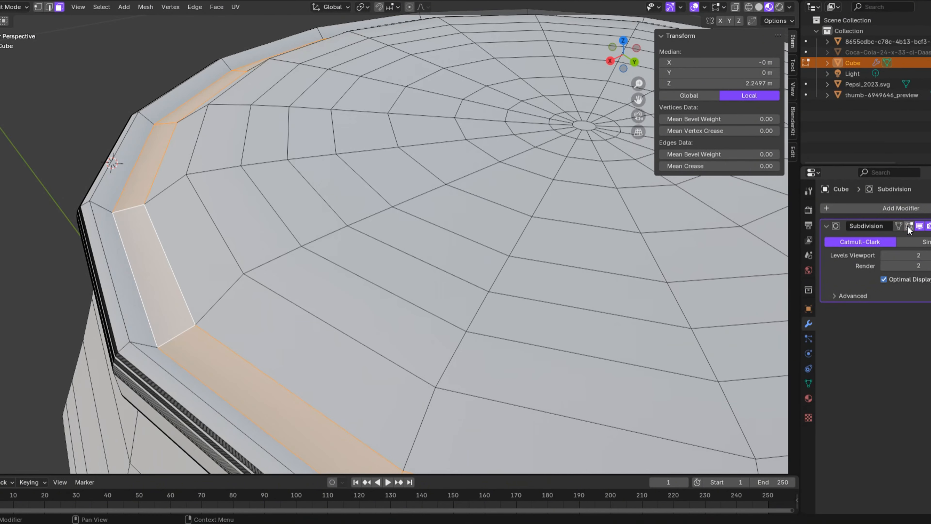
click(899, 226)
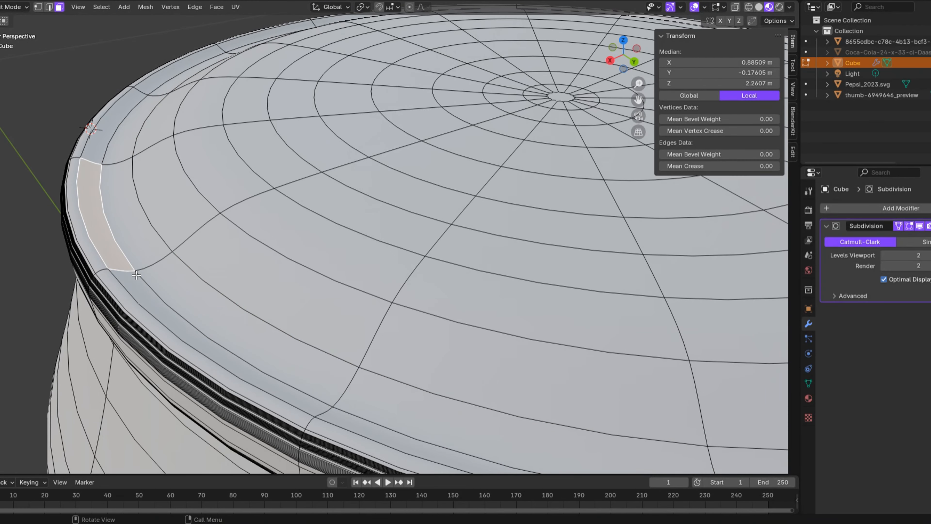
key(ctrl+r)
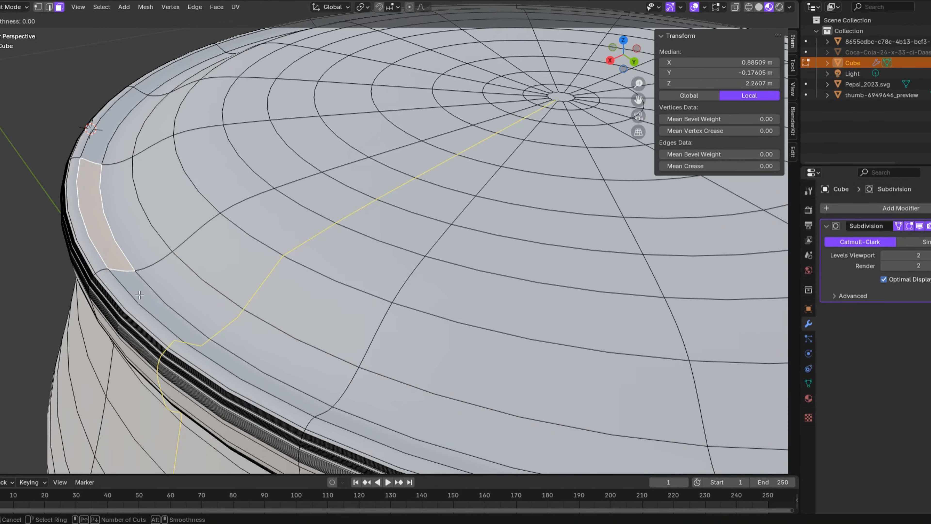
double_click(139, 90)
Lower the geometry inside the can's top rim and set the selected edge's Z position to 2.24641 m
key(g)
key(z)
click(119, 154)
key(Tab)
key(Tab)
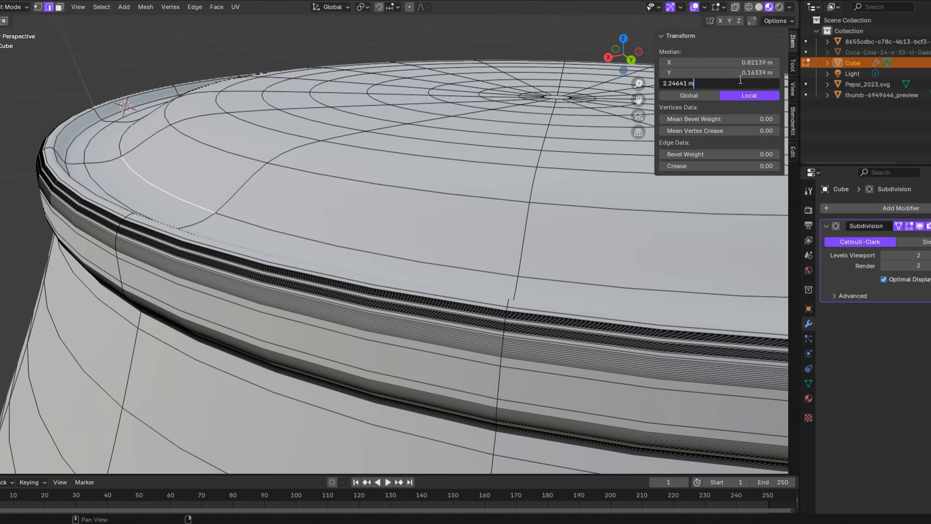
key(Return)
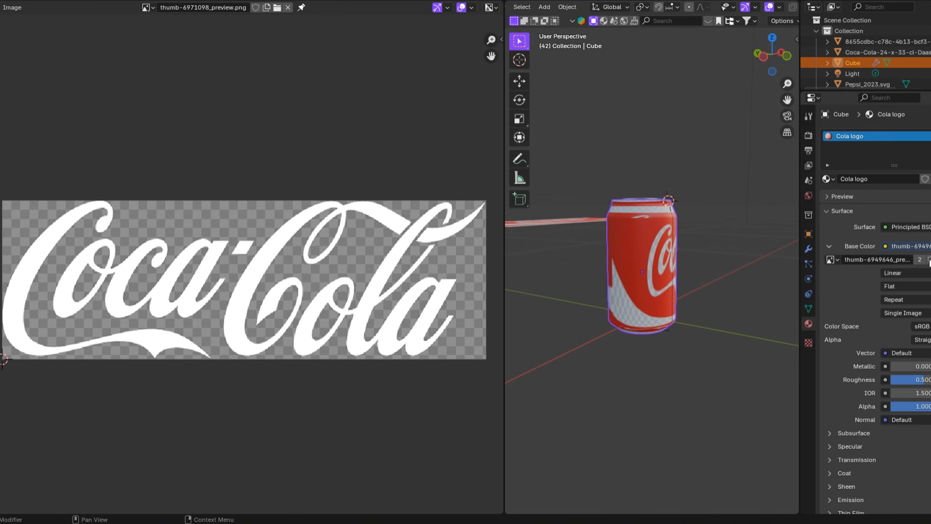
Replace the Cola logo material's base color image with thumb-6971098_preview.png and check it on the can
key(alt+o)
double_click(357, 249)
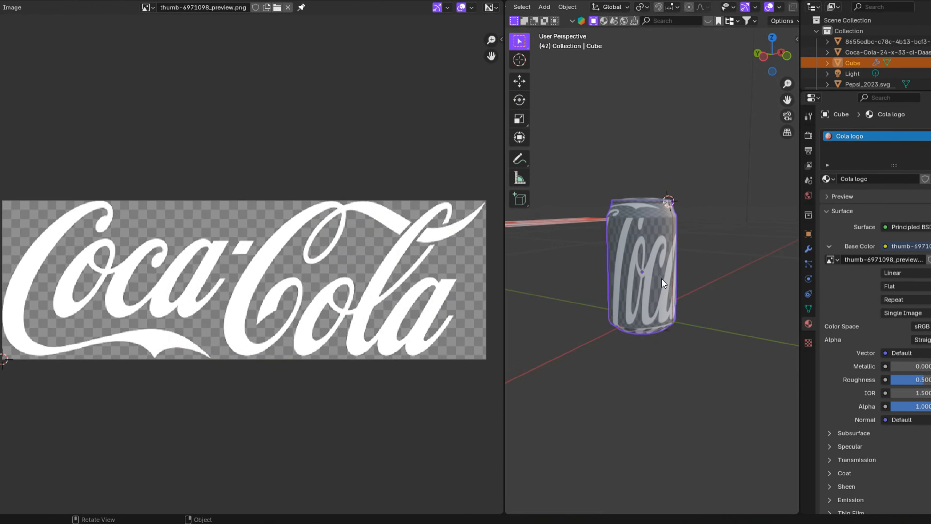
scroll(662, 279, up, 3)
middle_drag(662, 278, 639, 265)
key(Tab)
key(Tab)
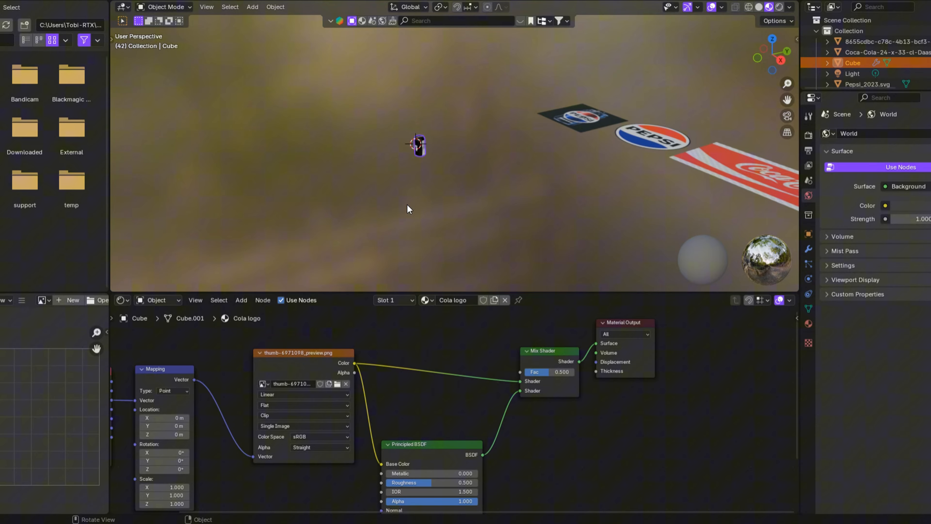
Isolate the can and connect the logo image's color output to the Mix Shader's factor
scroll(397, 149, down, 2)
key(KP_Divide)
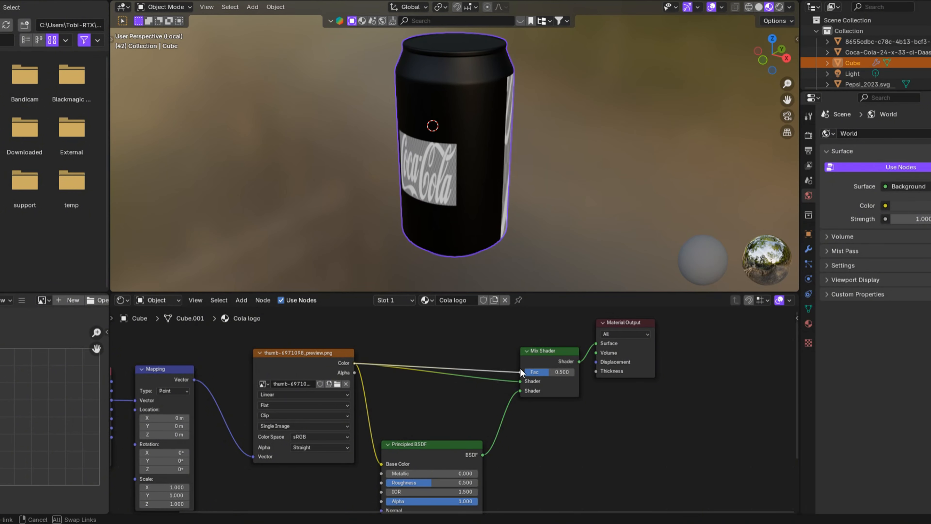
drag(520, 369, 469, 393)
scroll(484, 169, up, 5)
middle_drag(484, 165, 488, 165)
scroll(488, 166, up, 4)
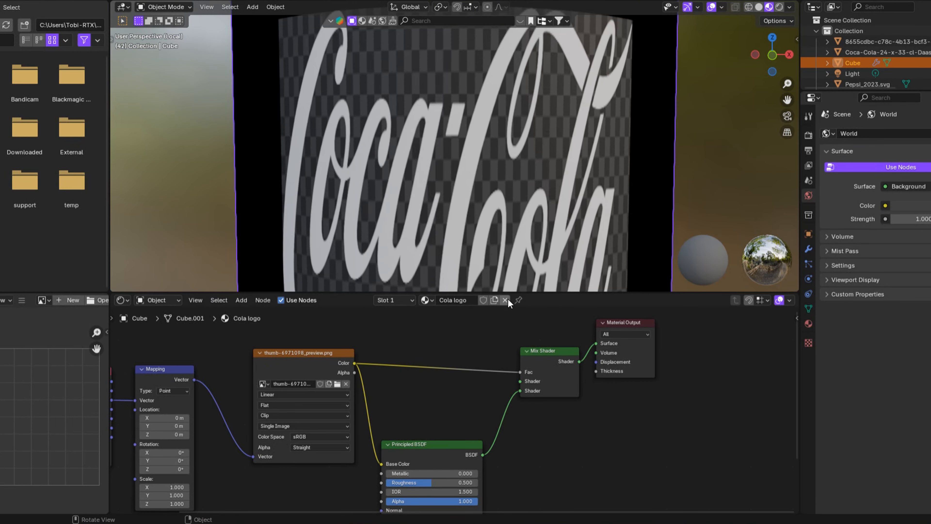
scroll(521, 264, down, 2)
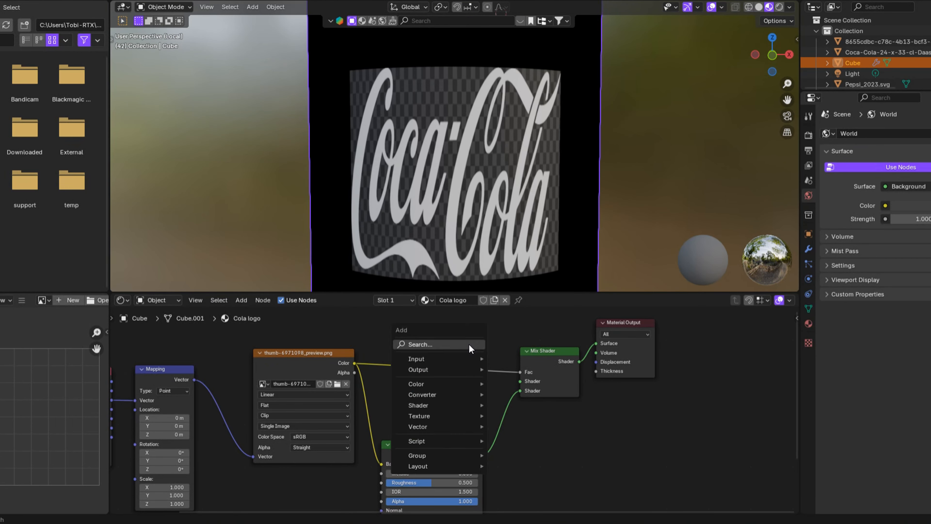
Insert a Color Ramp between the logo image and the Mix Shader factor, with its black stop at 0.350
text(color)
key(Return)
click(452, 392)
scroll(451, 393, up, 3)
drag(410, 399, 414, 403)
drag(404, 366, 443, 367)
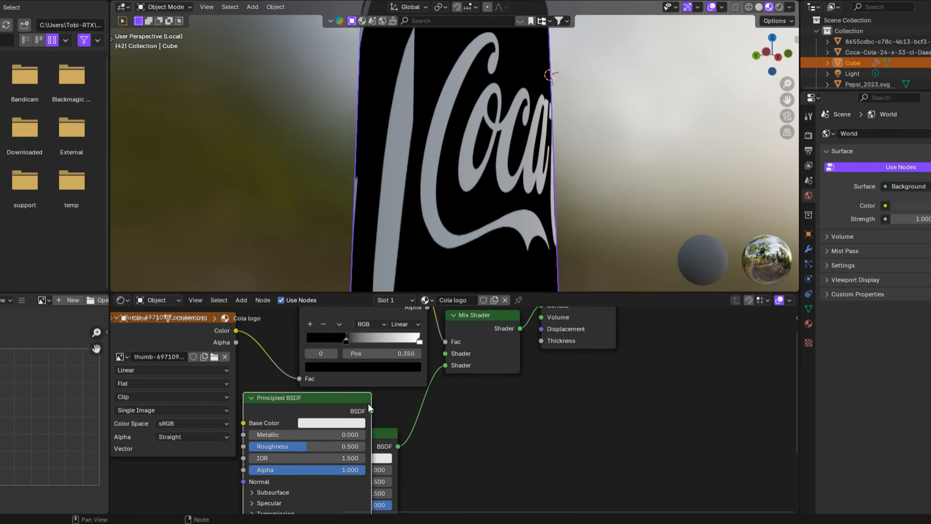
Feed a second Principled BSDF into the mix as red metal with metallic 1.000 and roughness 0.364
click(368, 403)
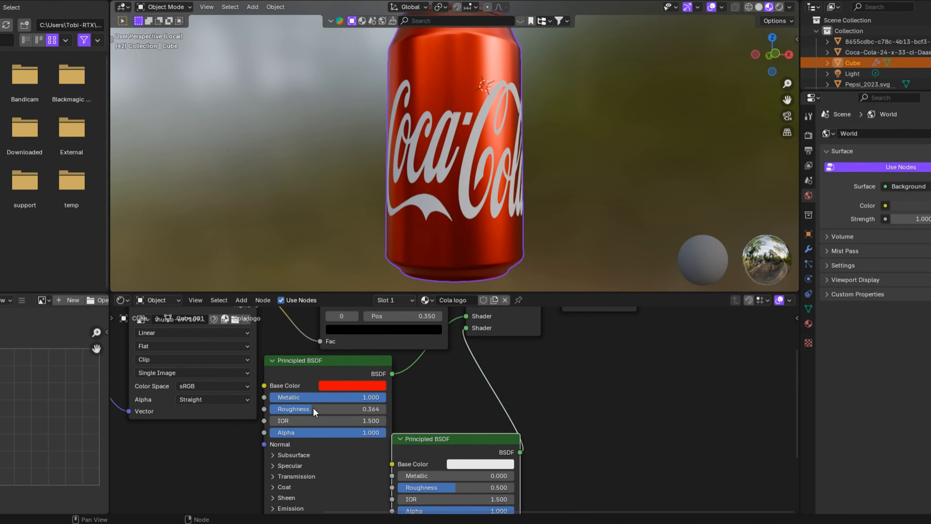
key(Tab)
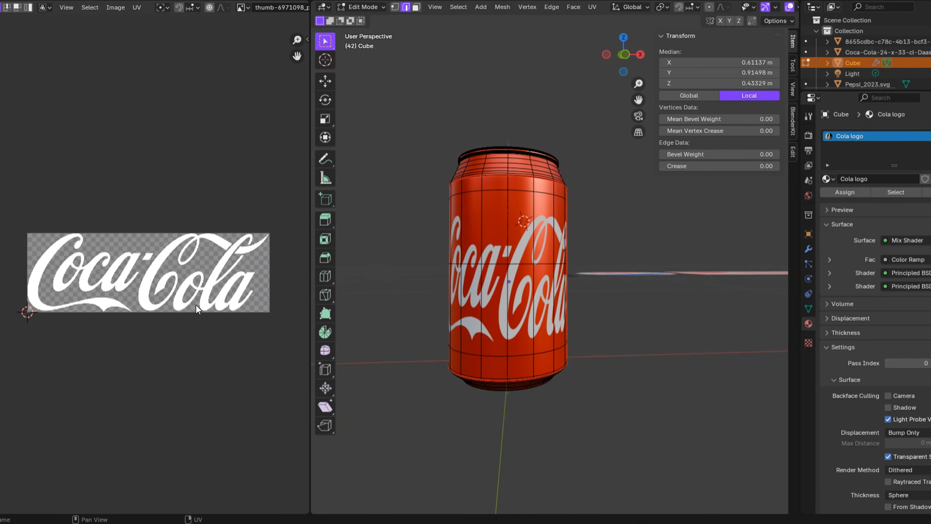
Trace the pull tab's outline and finger hole from the reference using mirrored geometry and bevel its edges
key(e)
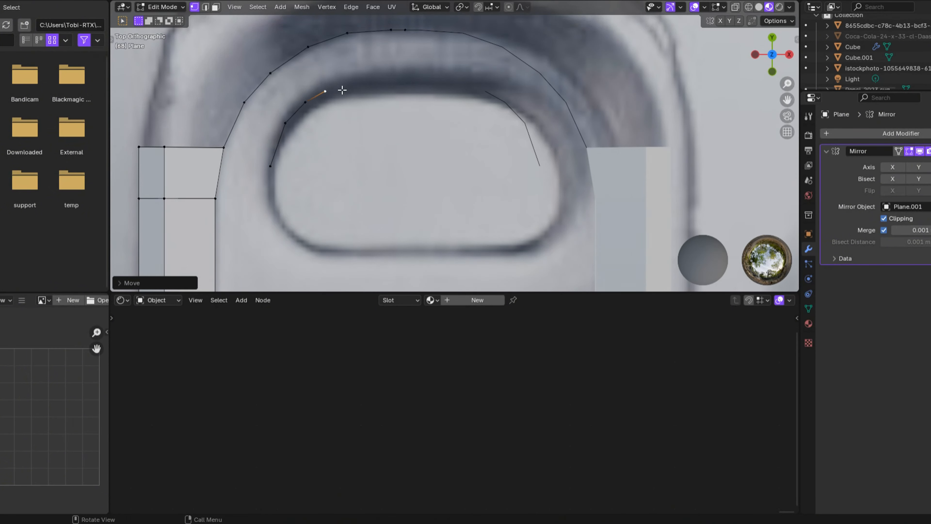
key(ctrl+b)
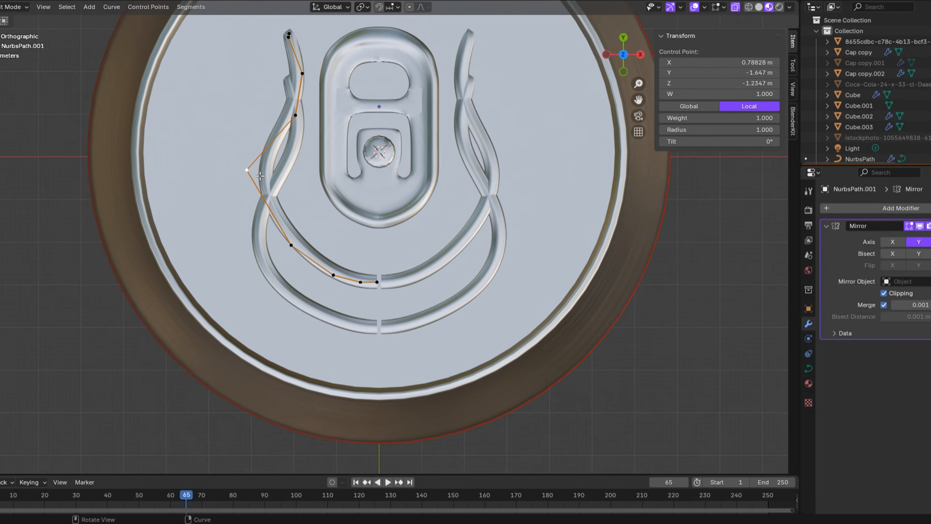
Shape the mirrored NURBS path into the curved ridge on the lid below the pull tab
key(alt+a)
scroll(388, 247, up, 3)
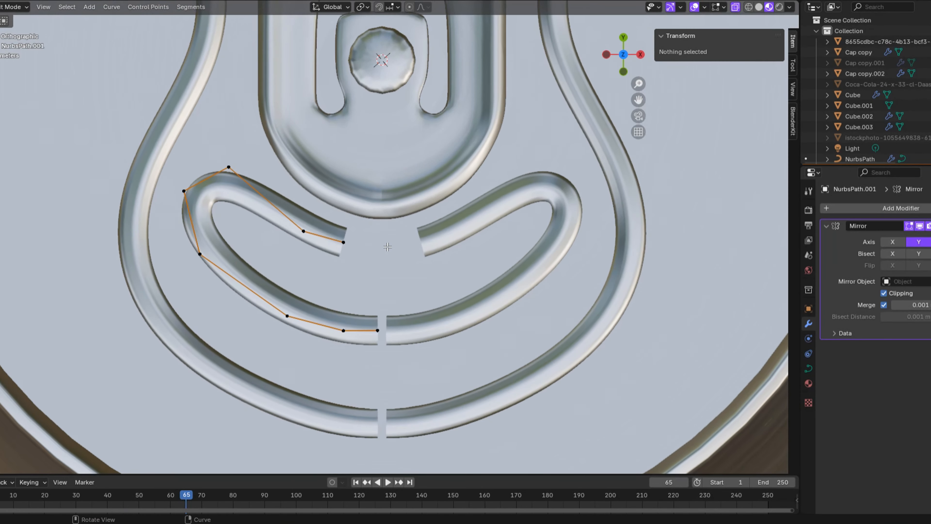
scroll(387, 247, down, 2)
key(Tab)
scroll(393, 252, down, 3)
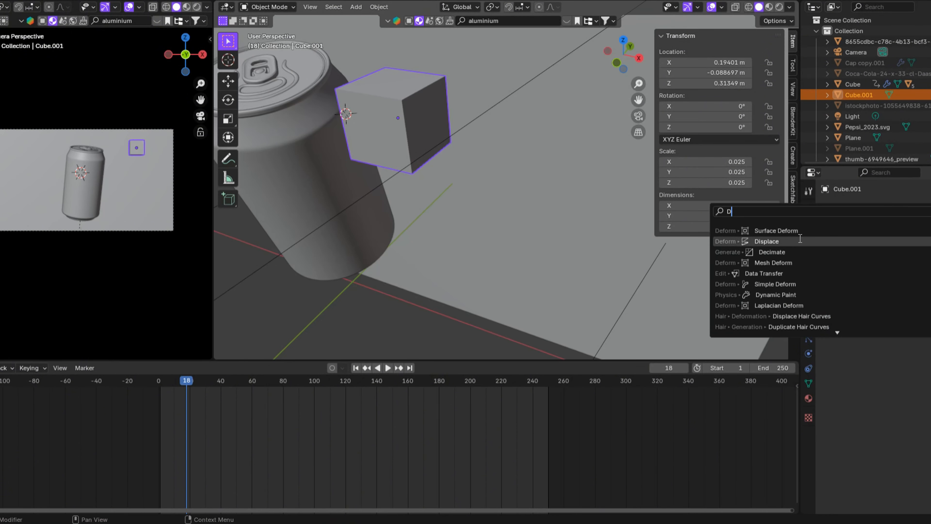
Give the small cube beside the can a Displace modifier driven by a new Clouds texture
click(801, 241)
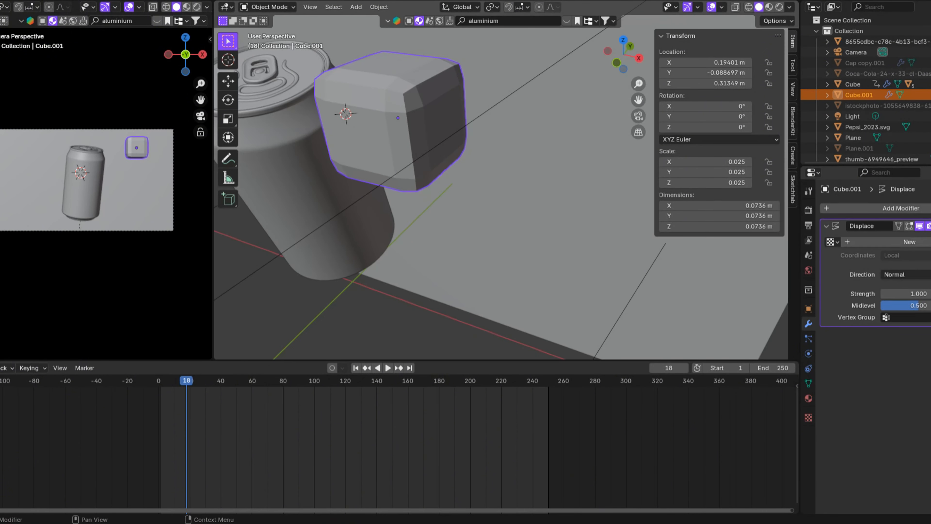
click(910, 242)
click(928, 241)
click(890, 240)
click(890, 211)
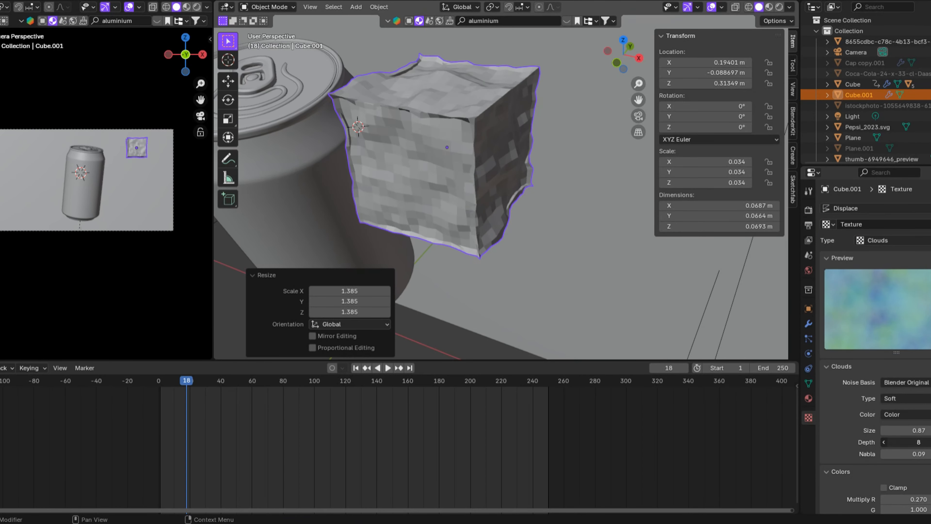
Shade the ice cube smooth and refine its Clouds texture to Grayscale, size 2.00, depth 7 and nabla 0.10
right_click(399, 105)
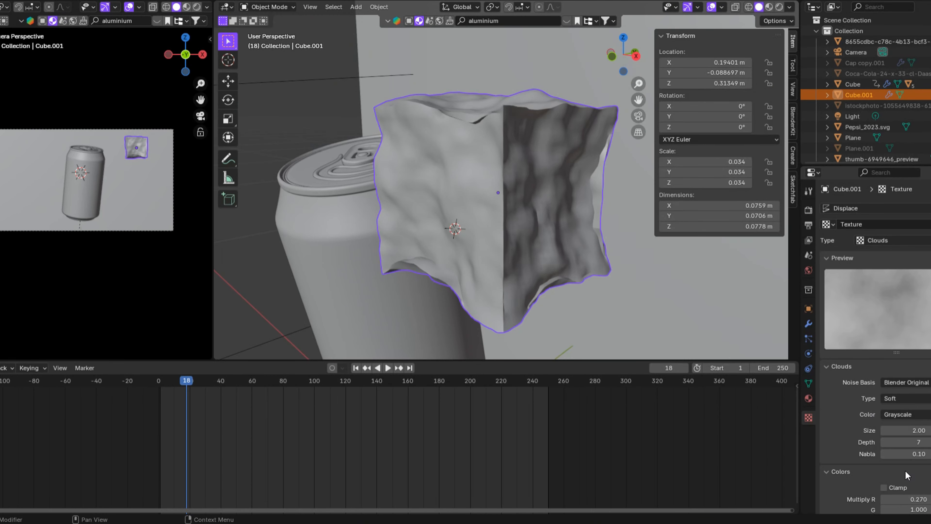
scroll(907, 476, down, 5)
drag(906, 464, 877, 463)
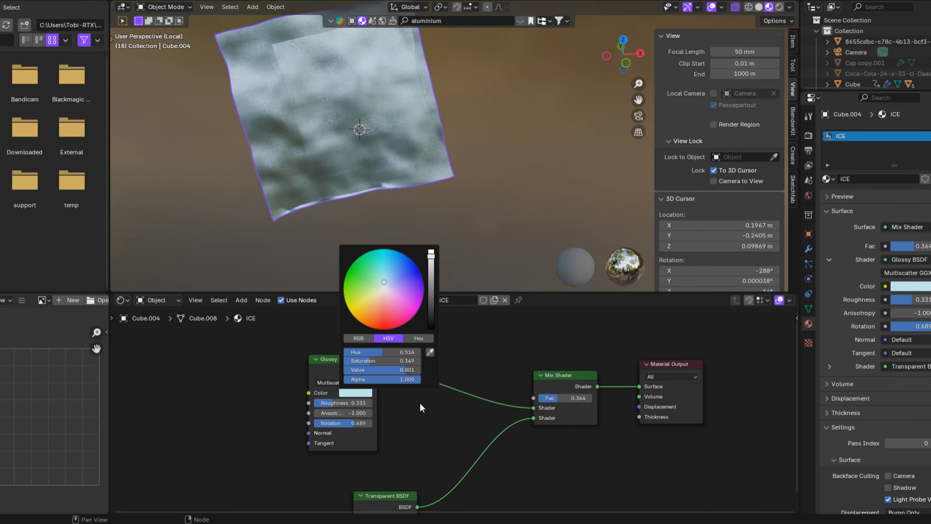
Set the ICE material's Glossy BSDF roughness to 0.277 and raise the Mix Shader factor
scroll(440, 408, up, 2)
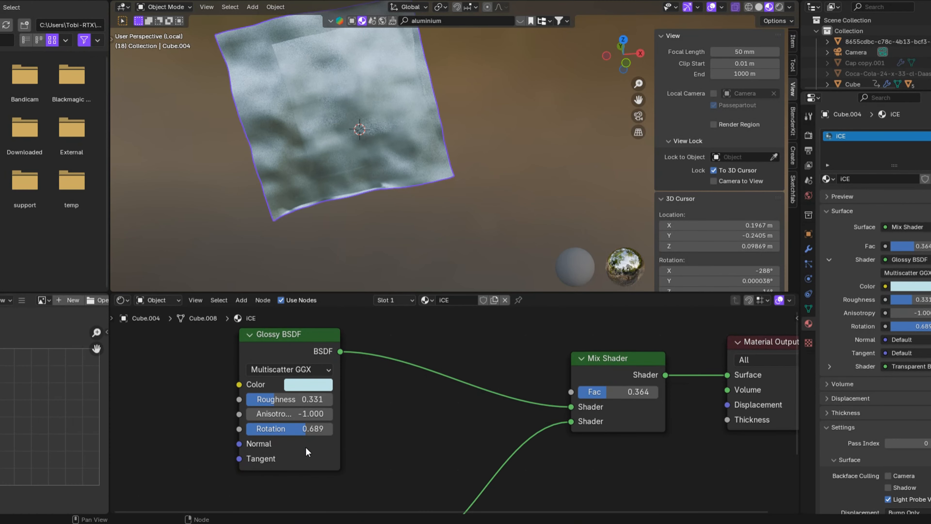
mouse_move(290, 400)
mouse_down()
mouse_move(275, 400)
mouse_move(284, 401)
mouse_up()
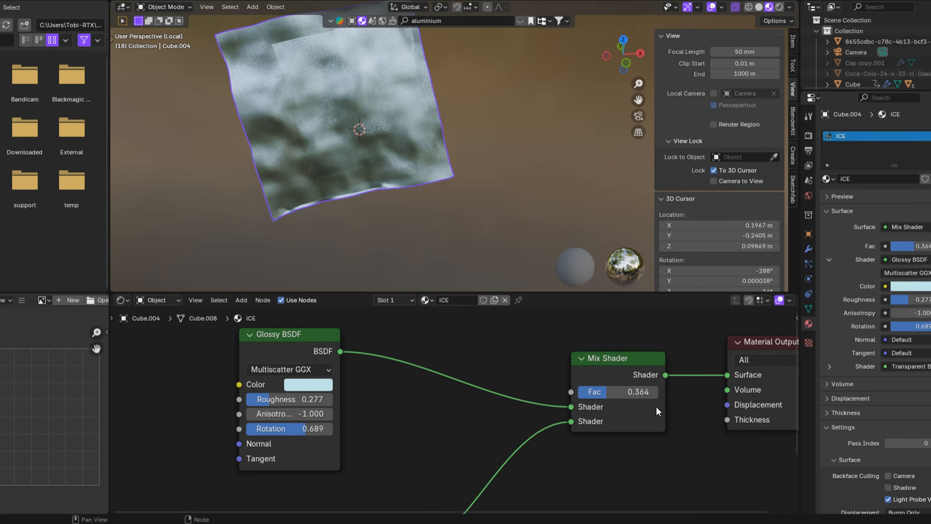
drag(639, 392, 678, 392)
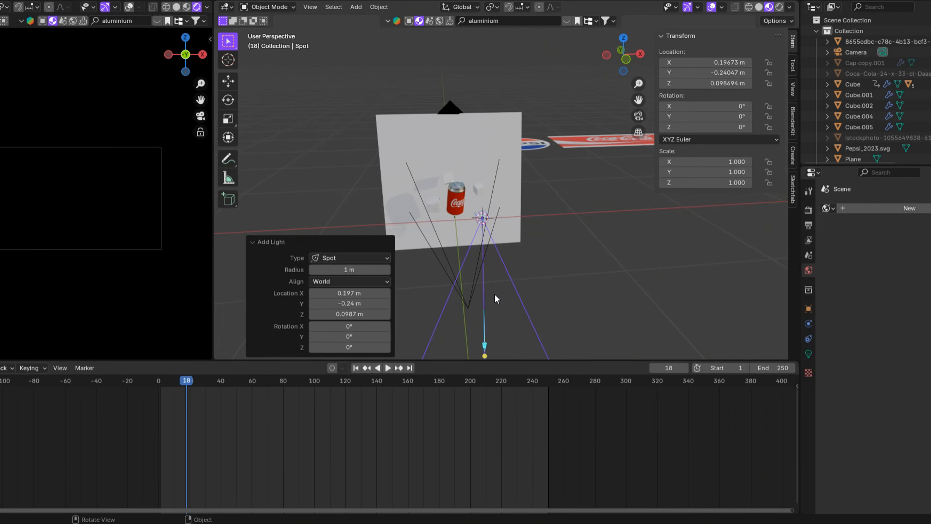
Rotate the new spot light about 112° around the X axis toward the backdrop and reposition it
key(r)
key(x)
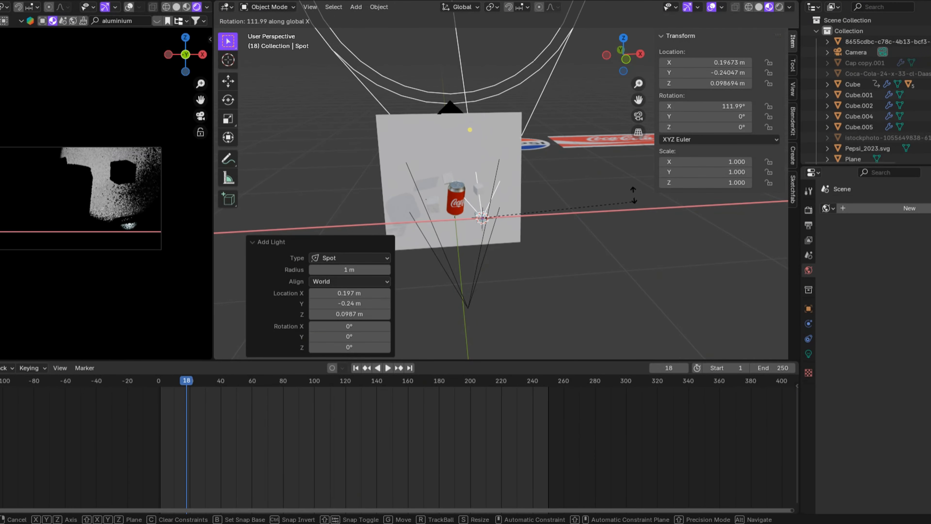
key(Return)
scroll(472, 162, up, 3)
key(g)
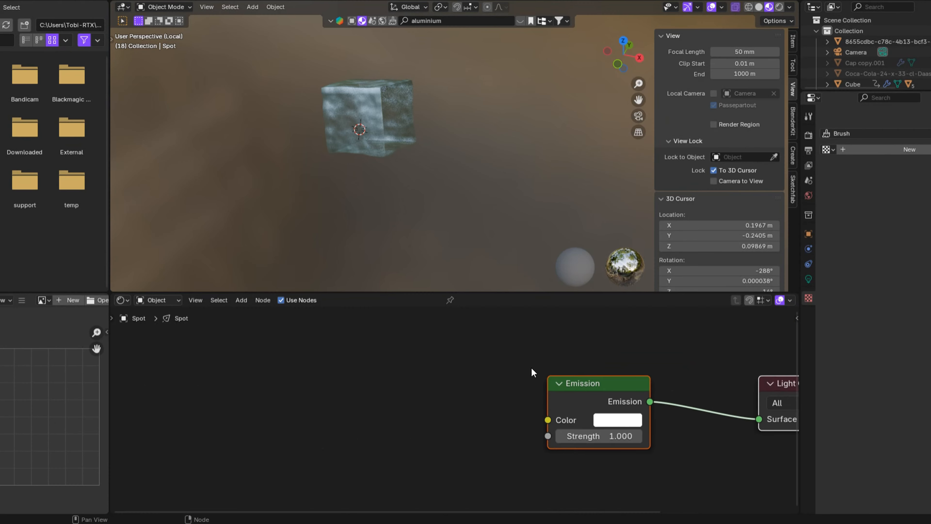
Drive the spot light's Emission color with a Noise Texture passed through a Color Ramp
scroll(532, 368, down, 2)
mouse_move(523, 417)
mouse_down()
mouse_move(432, 404)
mouse_move(532, 417)
mouse_up()
click(404, 402)
middle_drag(423, 428, 533, 417)
drag(469, 475, 330, 398)
click(319, 412)
click(328, 395)
Attach Texture Coordinate and Mapping nodes to the light's Noise Texture and rearrange the nodes
key(ctrl+t)
middle_drag(145, 404, 212, 385)
key(g)
click(289, 385)
Increase the contrast of the light's noise pattern by moving the Color Ramp's black stop to 0.409
drag(503, 372, 551, 376)
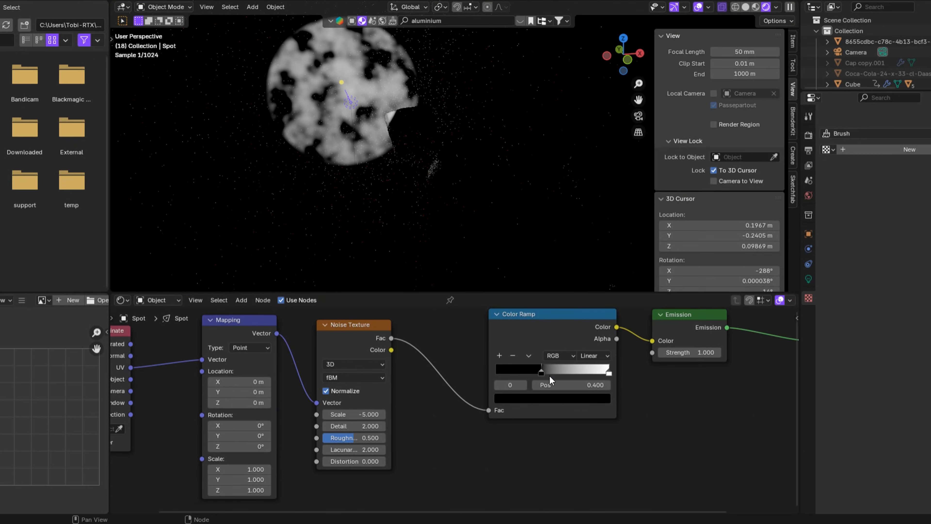
scroll(615, 414, down, 2)
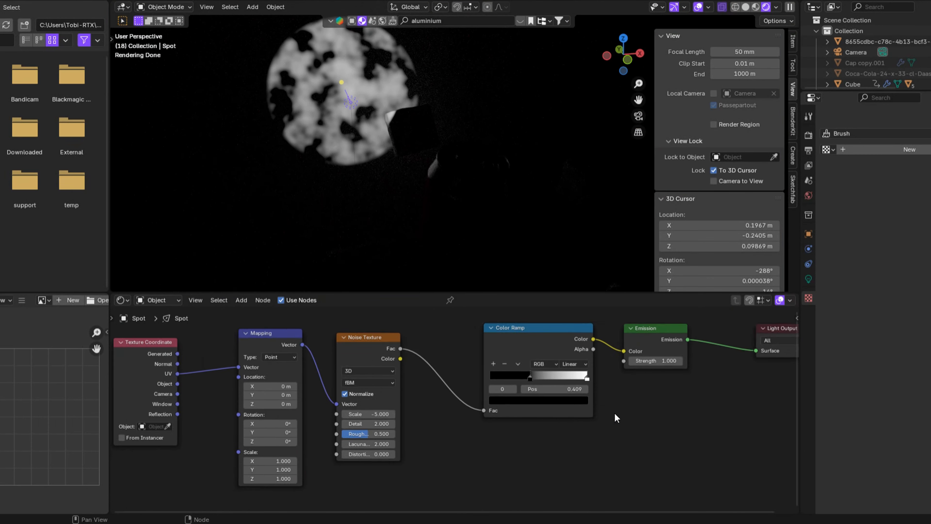
middle_drag(615, 412, 455, 405)
click(460, 376)
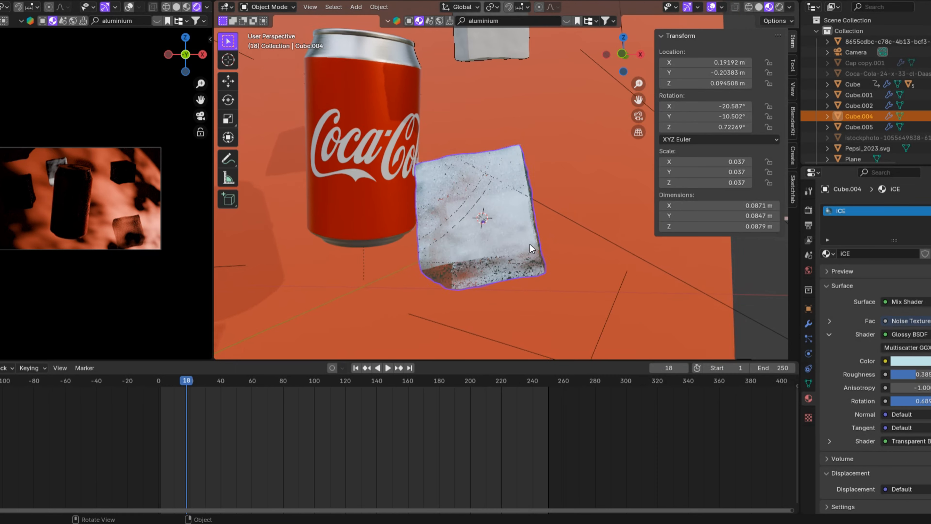
scroll(532, 248, down, 8)
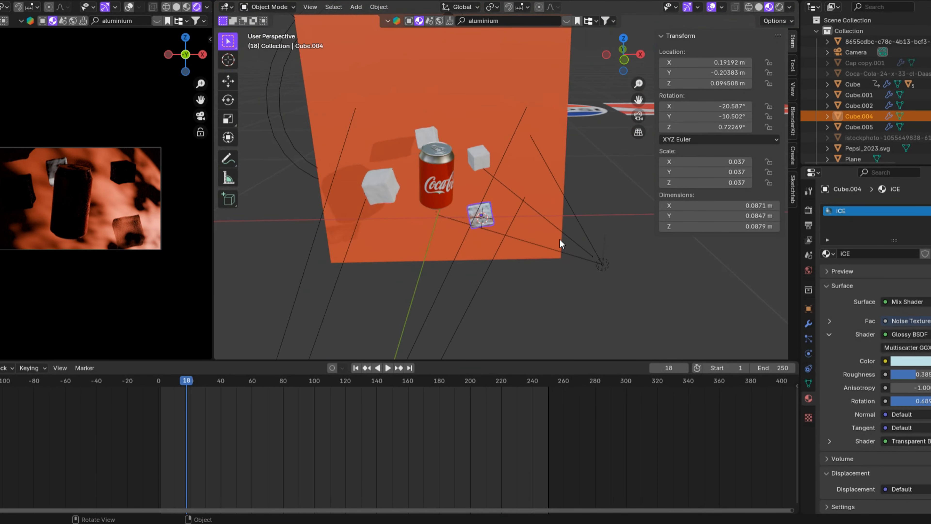
click(543, 240)
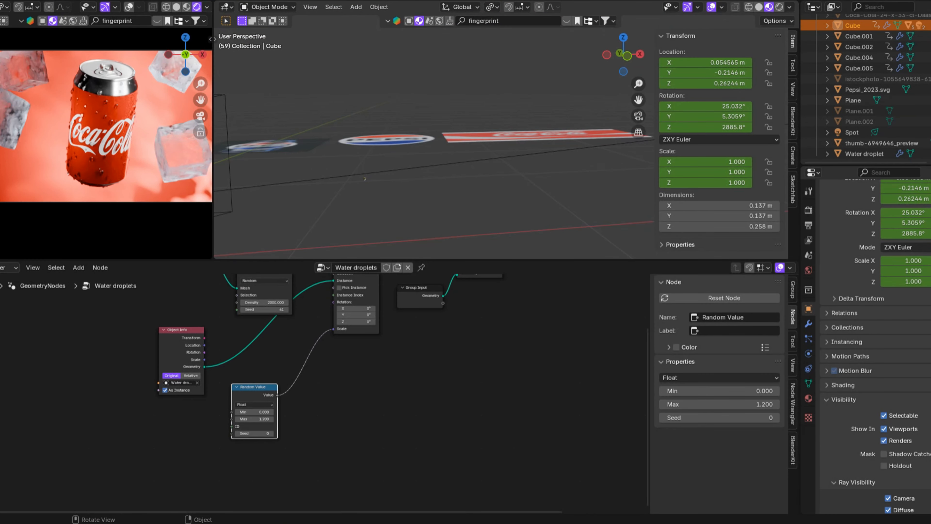
Set the Max of the Random Value node driving the water droplets' instance scale to 1.2
scroll(303, 432, up, 5)
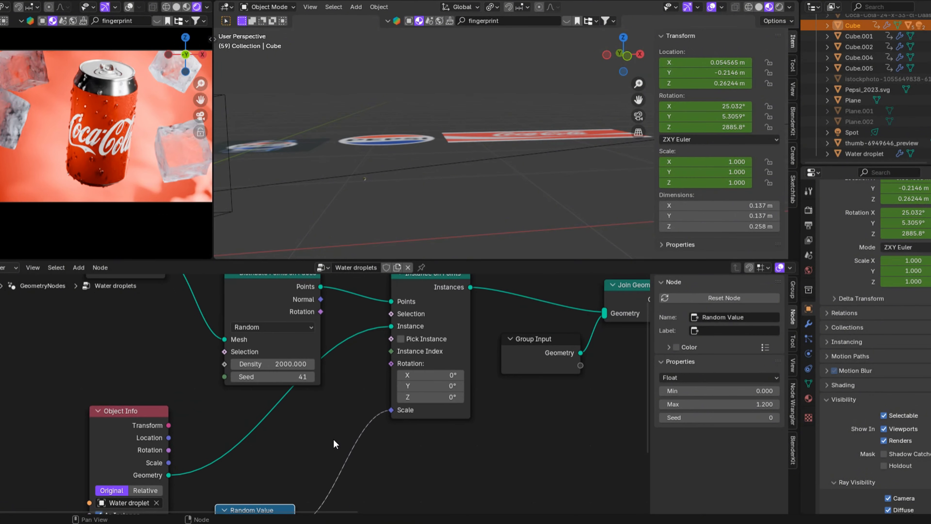
scroll(337, 439, down, 3)
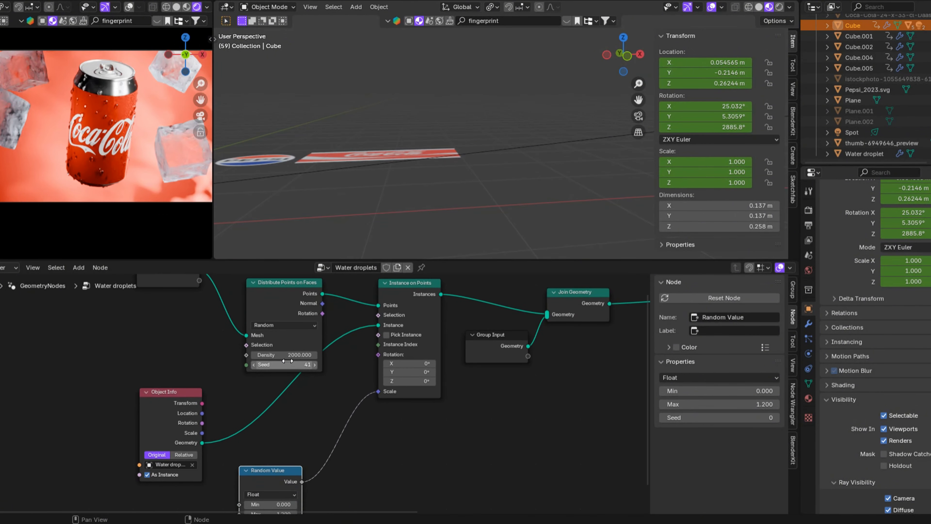
scroll(307, 395, up, 9)
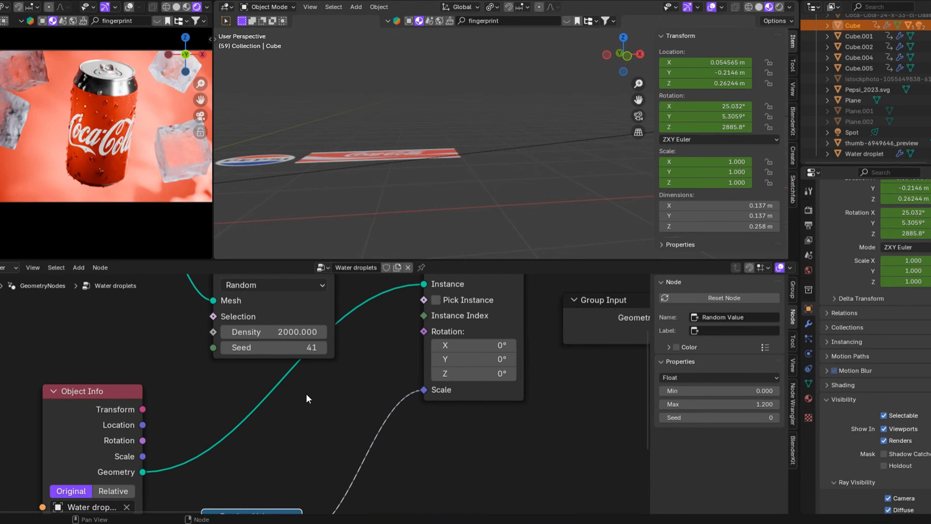
scroll(307, 388, down, 4)
middle_drag(303, 392, 338, 458)
scroll(302, 394, up, 3)
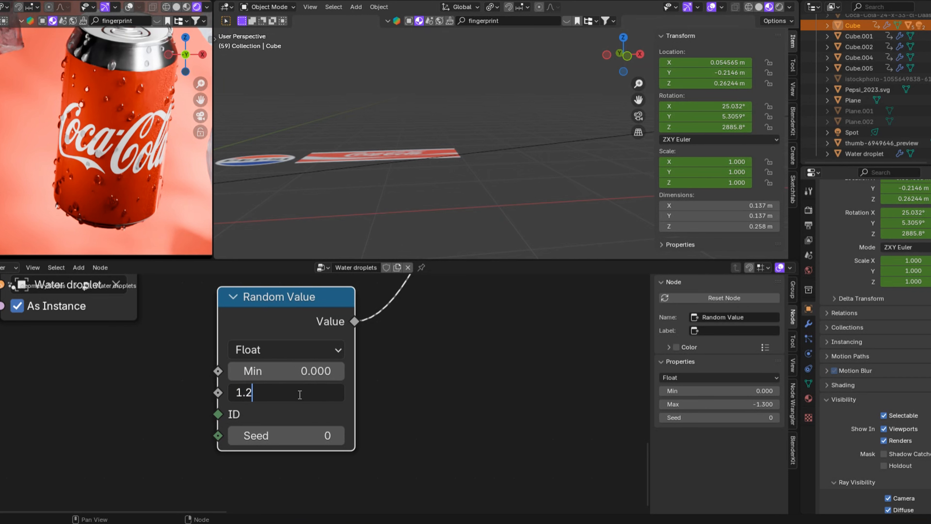
key(Return)
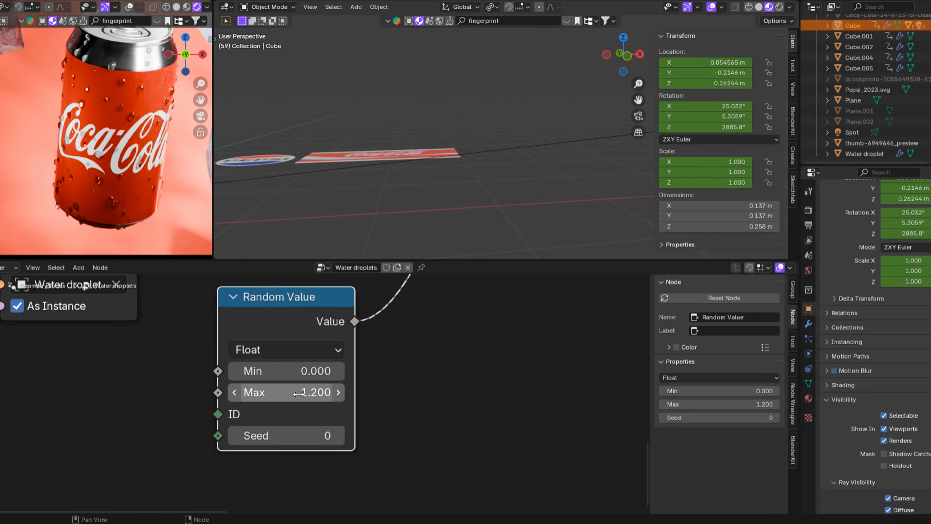
Try another seed on the droplets' Random Value node and return it to 0
click(337, 436)
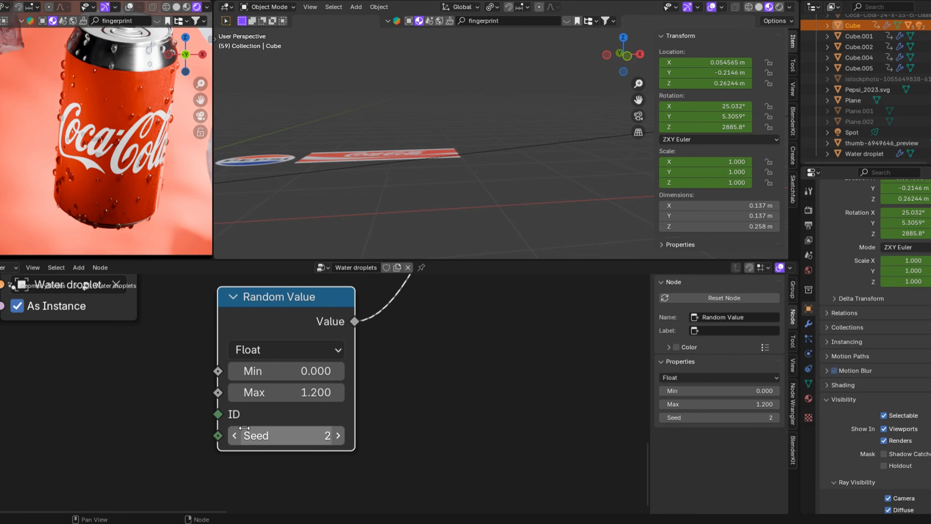
click(235, 436)
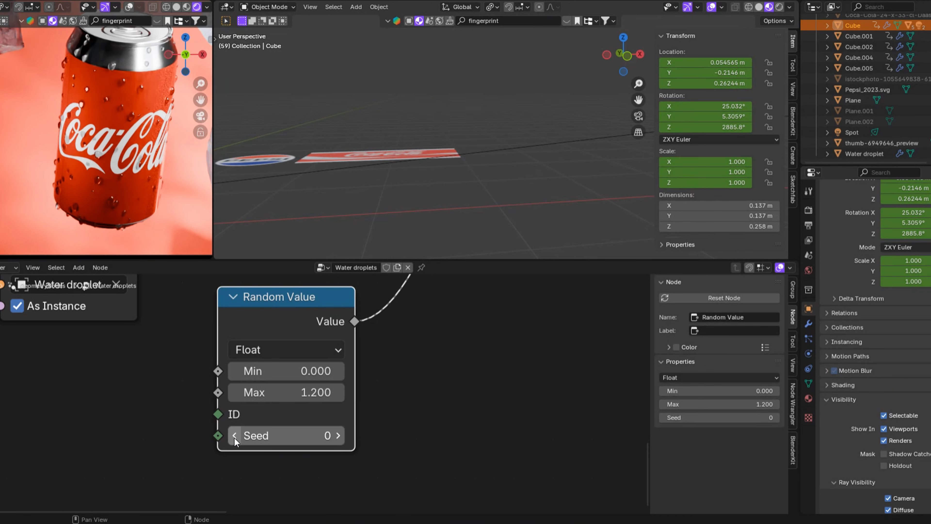
scroll(144, 193, down, 4)
scroll(411, 371, down, 8)
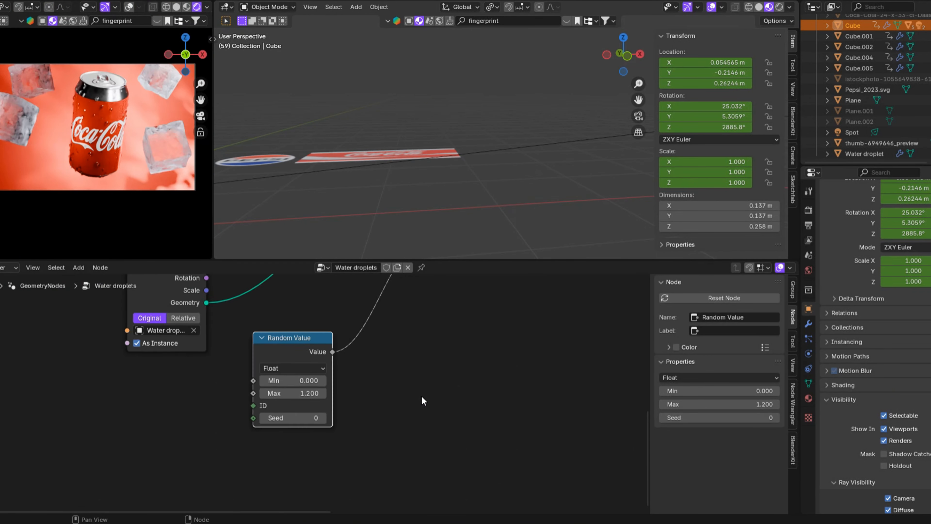
middle_drag(421, 394, 243, 513)
middle_drag(352, 385, 239, 428)
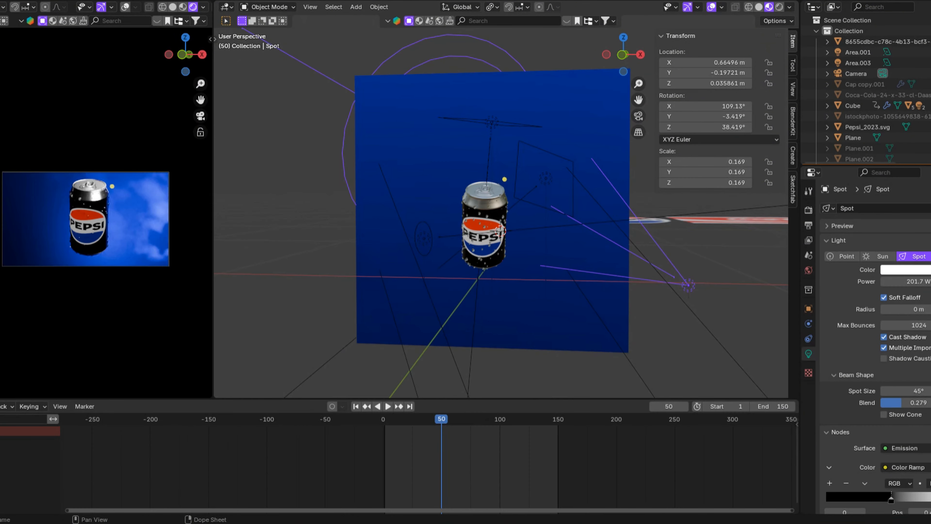
Try a red Base Color on the backdrop plane's material and undo the change
scroll(496, 164, down, 3)
middle_drag(513, 164, 488, 158)
scroll(439, 233, up, 5)
click(544, 140)
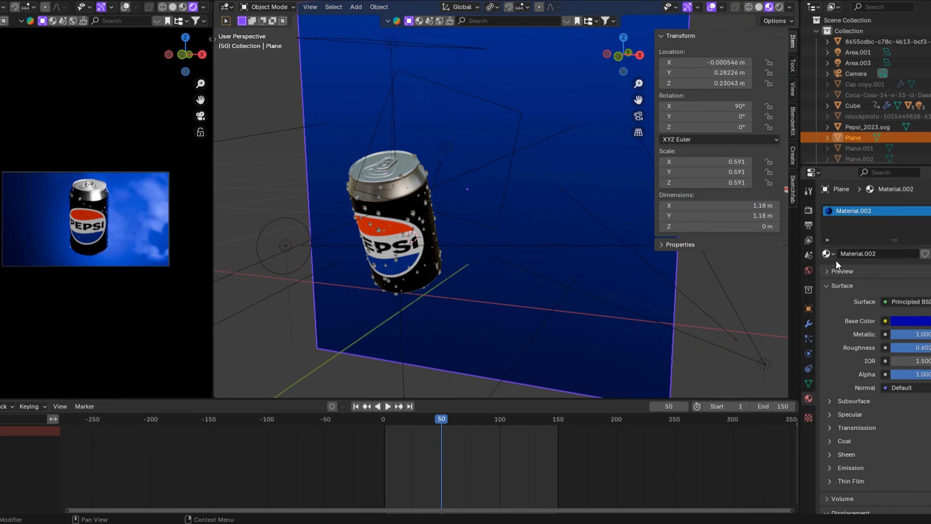
click(911, 321)
drag(908, 210, 894, 246)
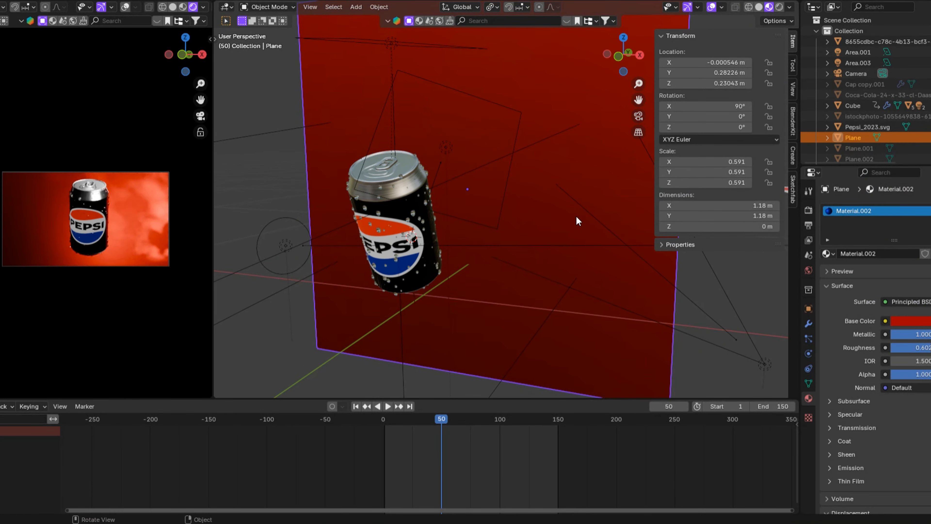
key(ctrl+z)
Place the 3D cursor on the backdrop plane and add a cube there, scaled to about 0.449
scroll(577, 216, down, 2)
shift+middle_drag(577, 217, 422, 308)
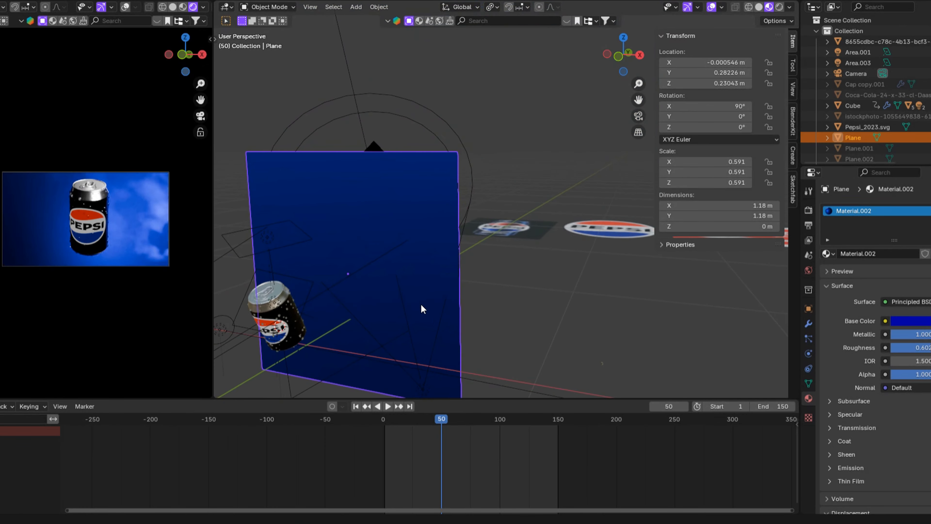
shift+right_click(539, 233)
scroll(539, 233, up, 6)
middle_drag(539, 232, 545, 96)
scroll(437, 192, down, 8)
scroll(451, 200, up, 5)
middle_drag(452, 200, 431, 269)
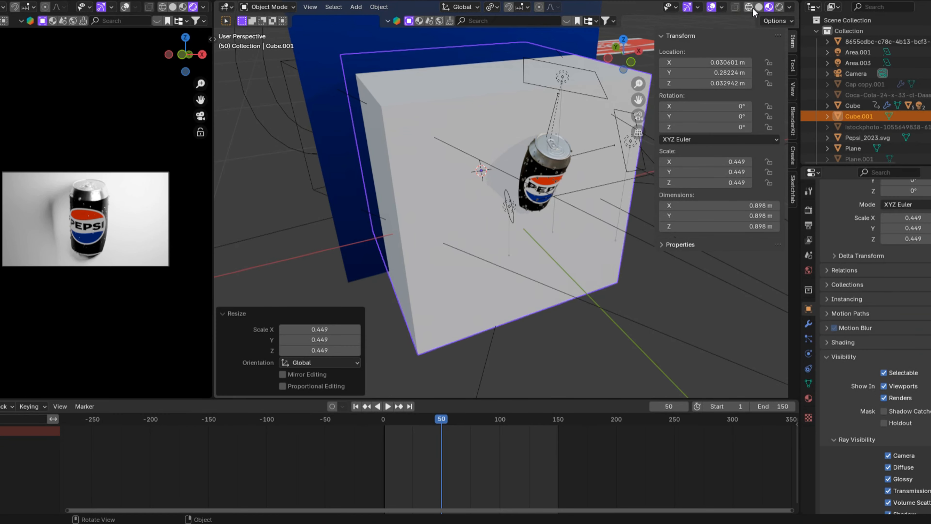
Show the viewport in wireframe and shrink the new cube to a scale of about 0.336
click(749, 7)
middle_drag(630, 143, 615, 202)
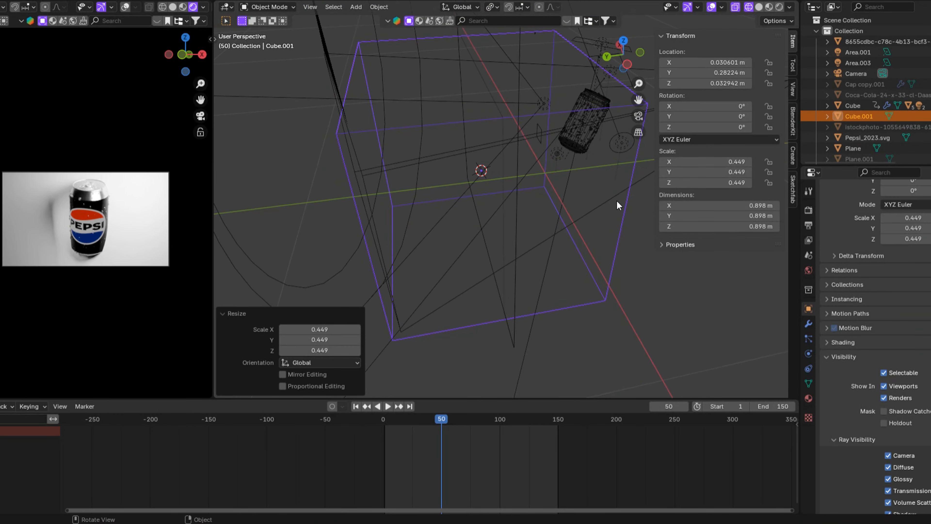
key(s)
click(582, 183)
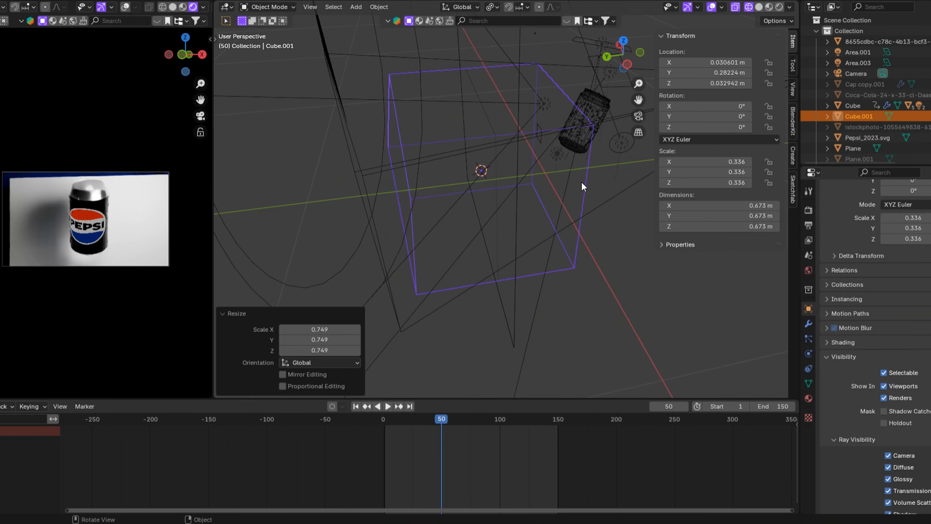
click(628, 65)
drag(627, 65, 612, 66)
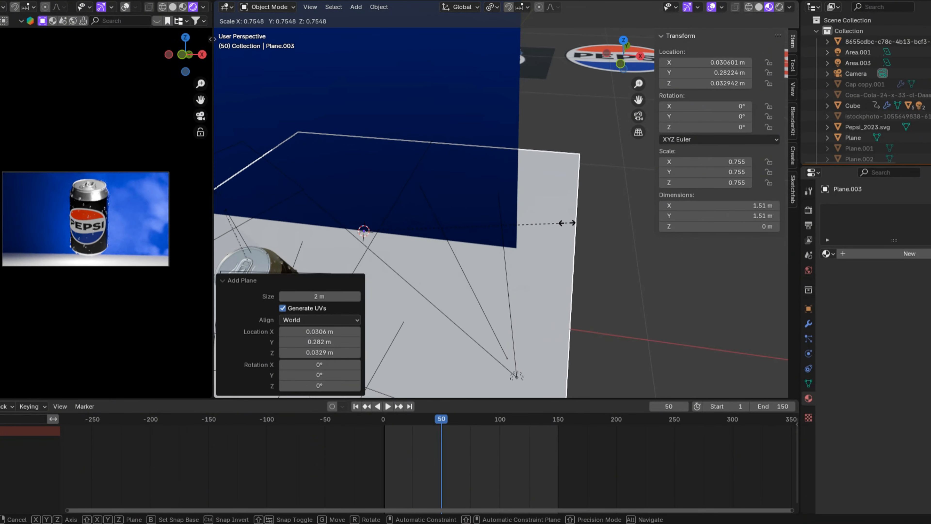
Shrink the new plane at the 3D cursor to a scale of about 0.051
click(396, 241)
middle_drag(397, 242, 572, 237)
key(s)
click(426, 232)
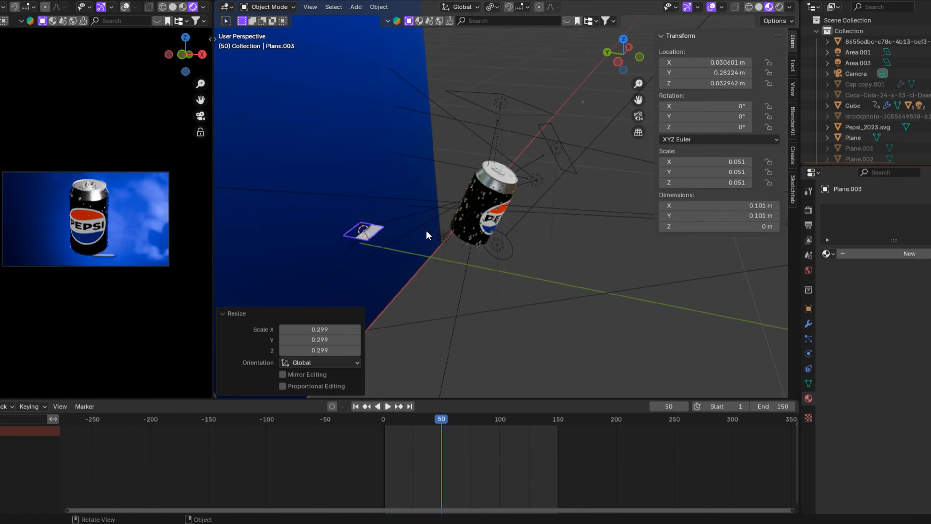
Move the small plane along Y to just behind the can and raise it about 0.12 m along Z
key(g)
key(y)
click(490, 245)
key(g)
key(z)
click(489, 215)
Rotate the small plane 90° around the X axis
text(rx)
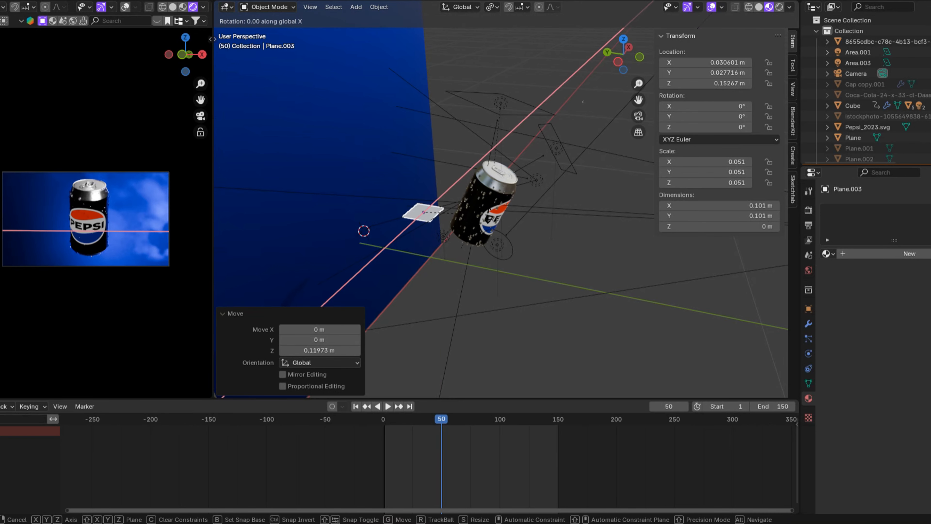
text(90)
key(Return)
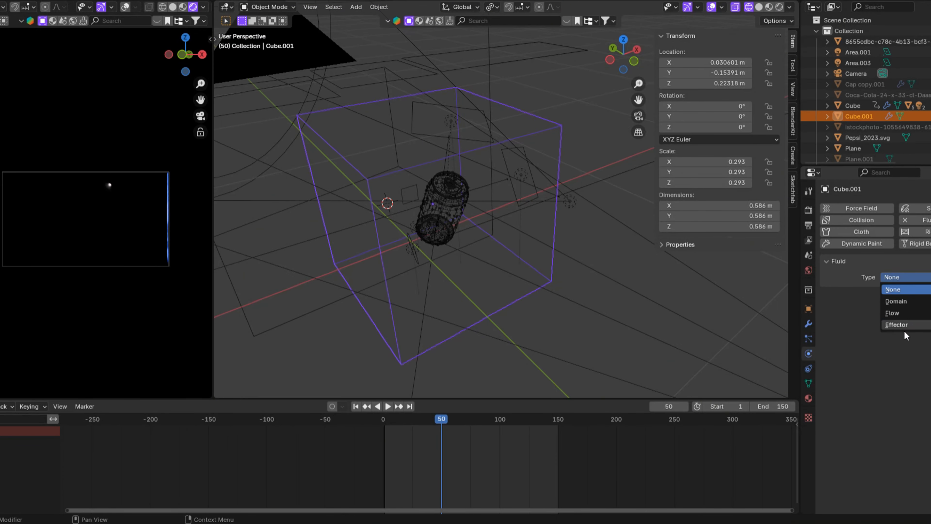
Make the cube enclosing the can a Fluid Domain with the Liquid domain type
click(895, 300)
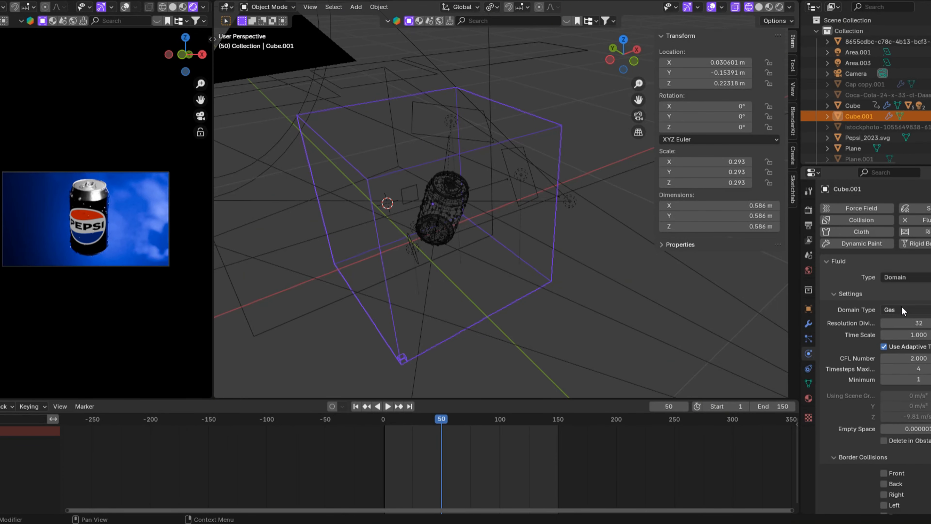
click(912, 335)
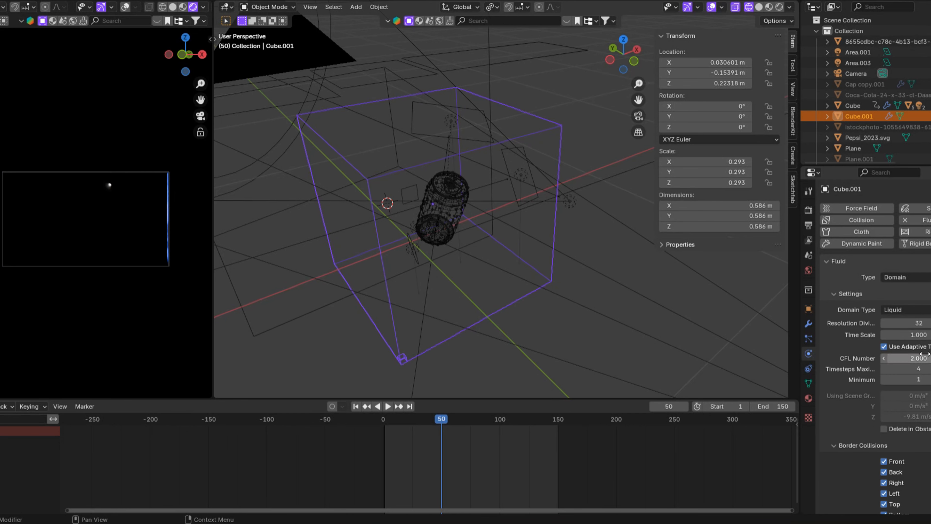
scroll(884, 363, down, 6)
Set the Fluid type of the small plane behind the can to Flow
click(411, 196)
click(905, 277)
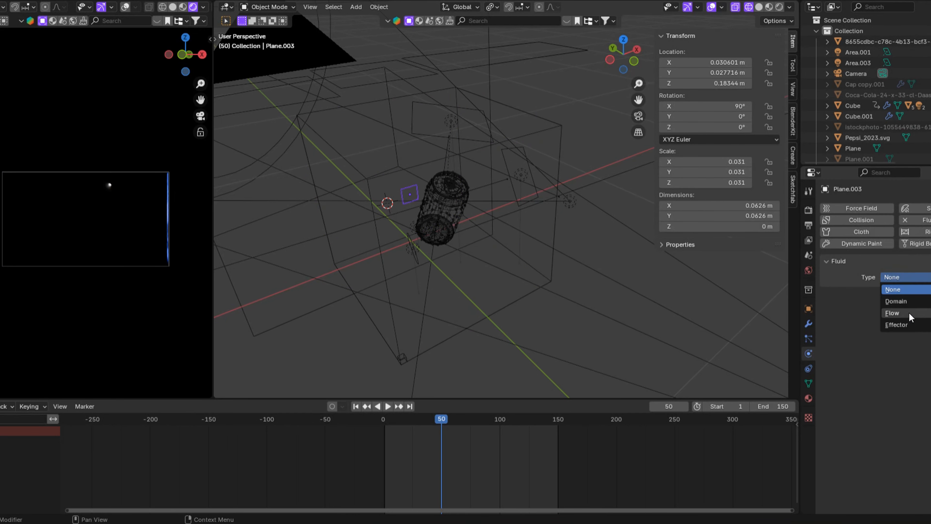
click(898, 306)
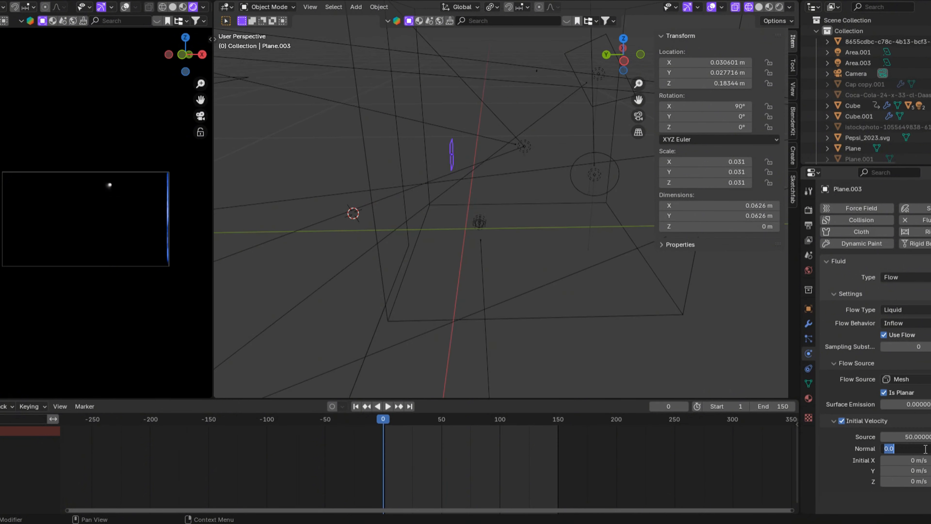
Replay the fluid simulation from the first frame to check how the liquid collides with the can
key(space)
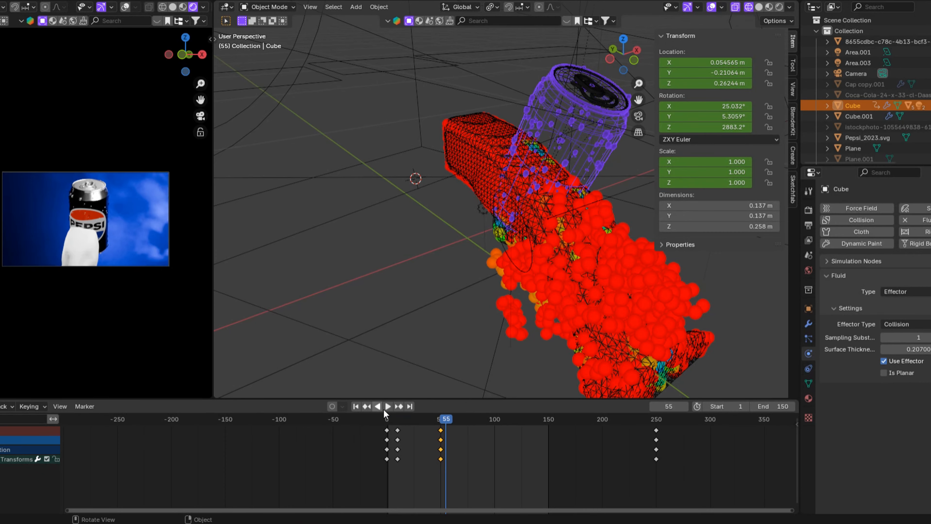
click(356, 407)
key(space)
key(space)
middle_drag(473, 271, 521, 239)
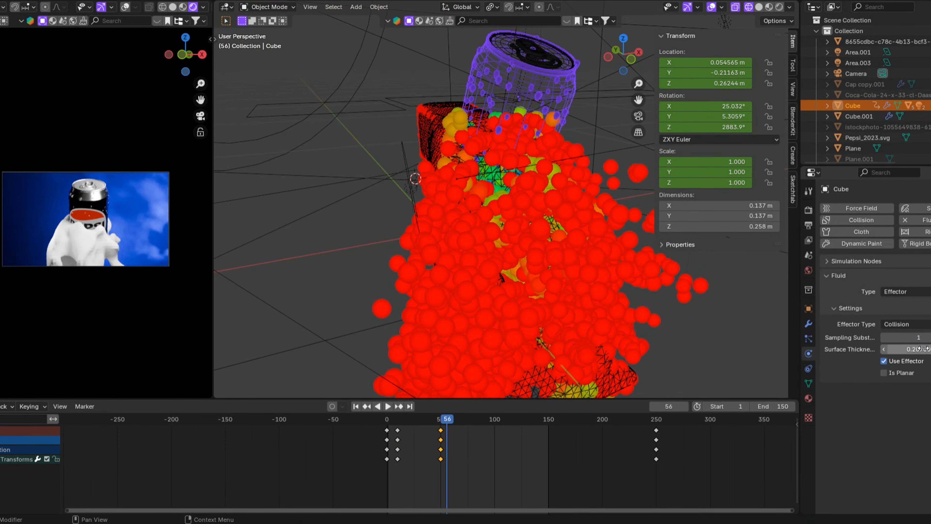
click(355, 406)
key(space)
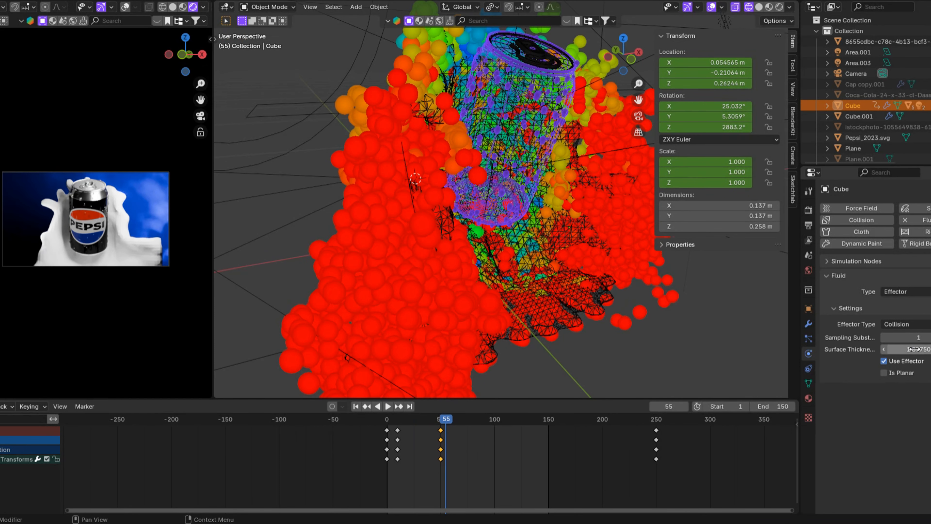
Raise the can's effector Surface Thickness to about 2.1185 and replay the simulation from the start
drag(906, 349, 919, 348)
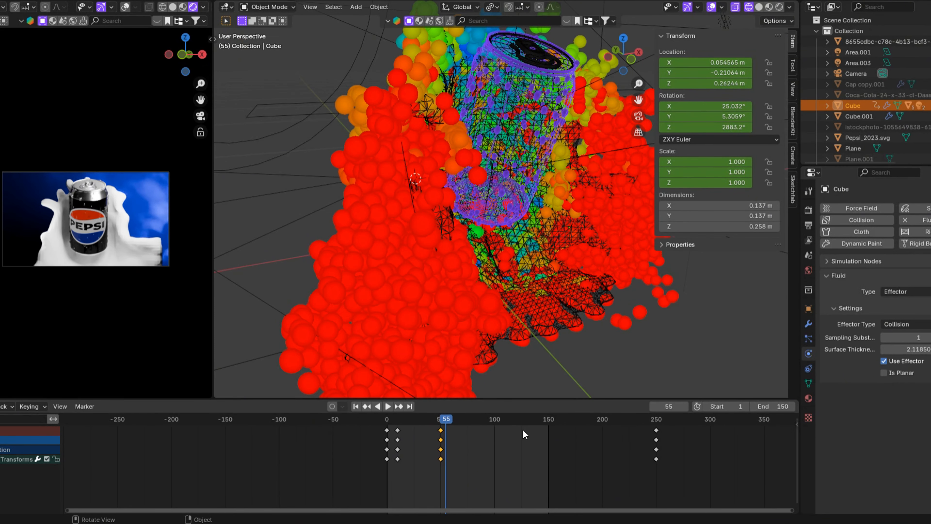
click(379, 418)
click(390, 409)
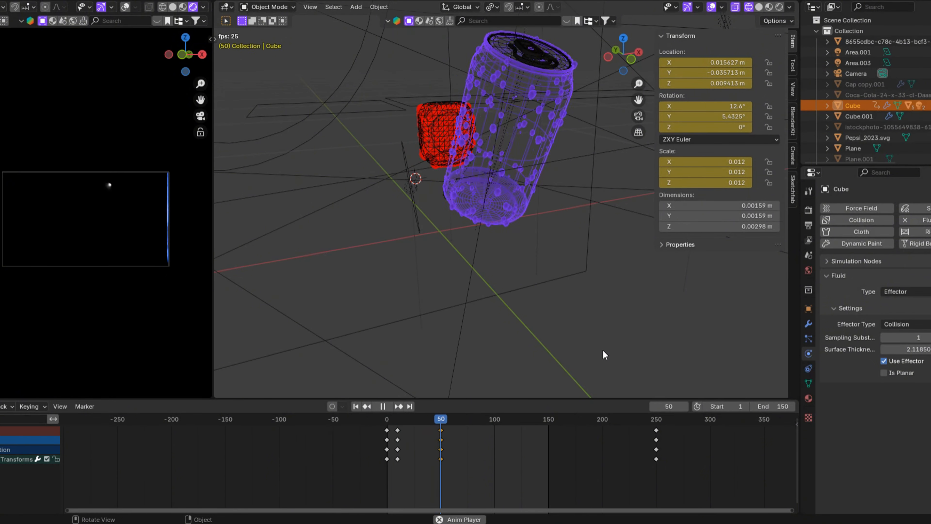
key(space)
middle_drag(535, 336, 518, 271)
click(382, 415)
Keyframe the liquid domain's Time Scale of 1.000 at frame 55
click(517, 126)
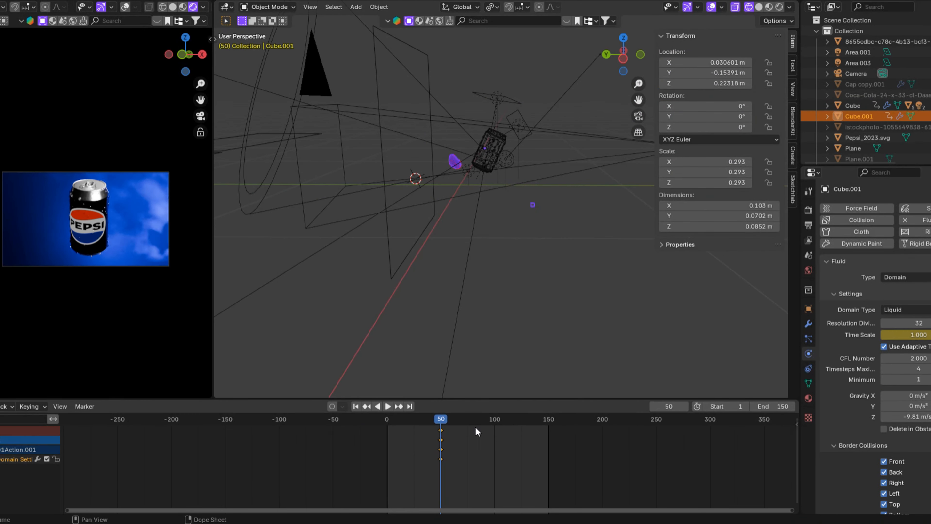
drag(449, 422, 446, 420)
key(i)
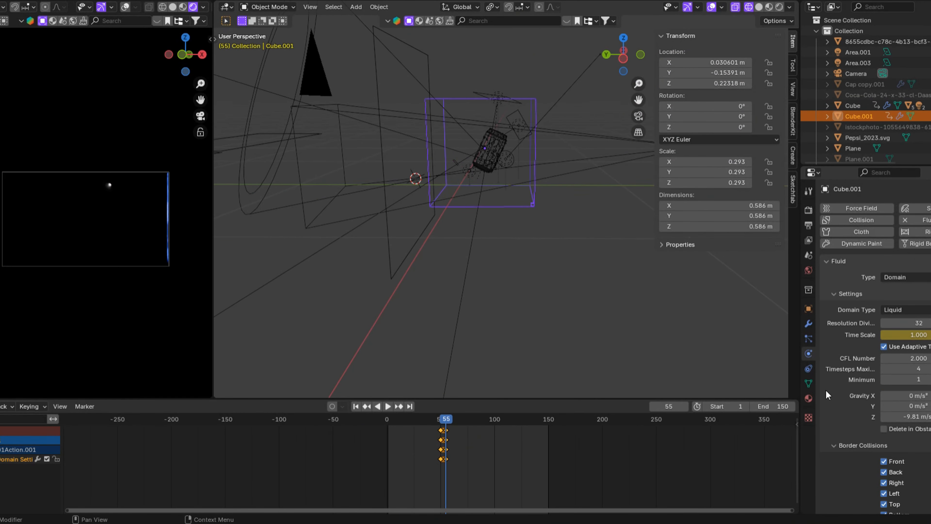
Set the liquid domain's Time Scale to 0 at frame 56 and play the animation
key(Right)
key(Right)
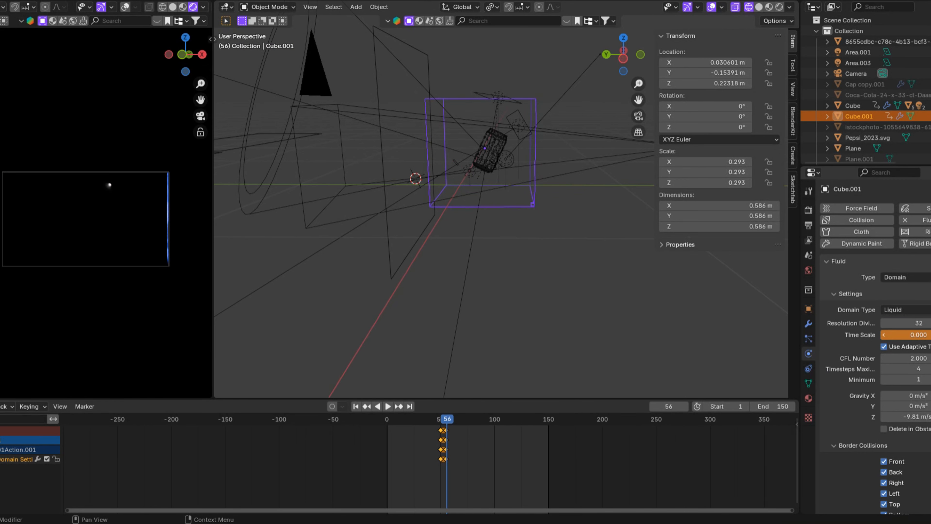
key(space)
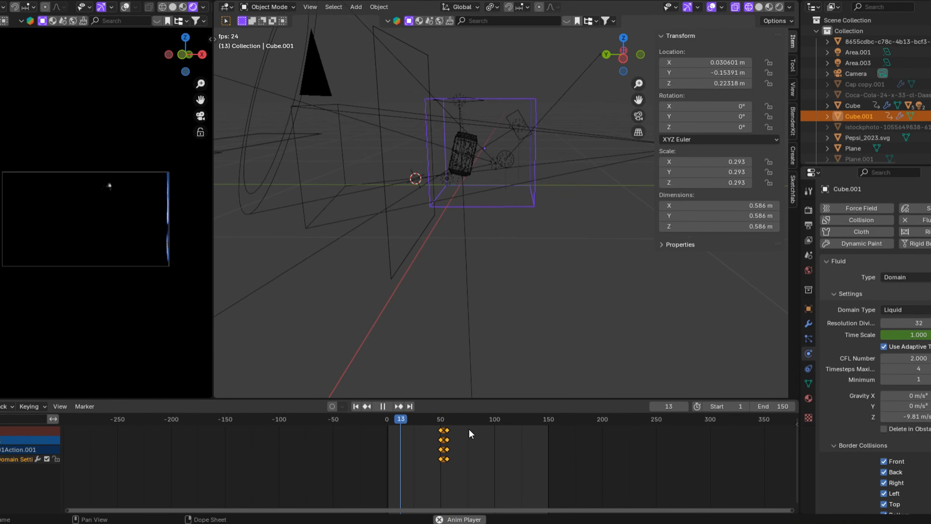